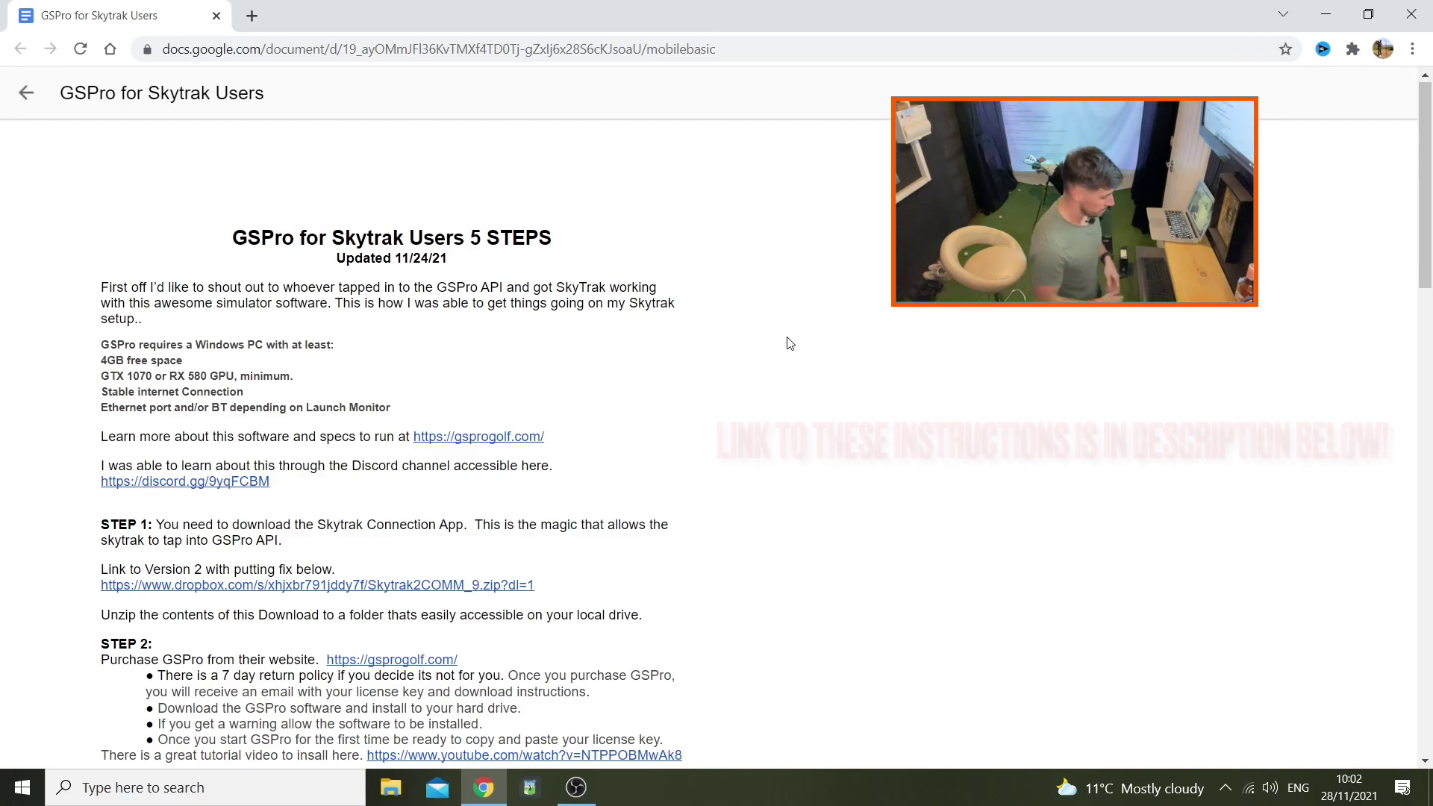
# Download the Skytrak connection app Skytrak2COMM_9.zip from the guide's Step 1 link and open the downloaded archive.
pyautogui.moveTo(101, 375); pyautogui.dragTo(152, 375)
pyautogui.scroll(-3, 371, 455)
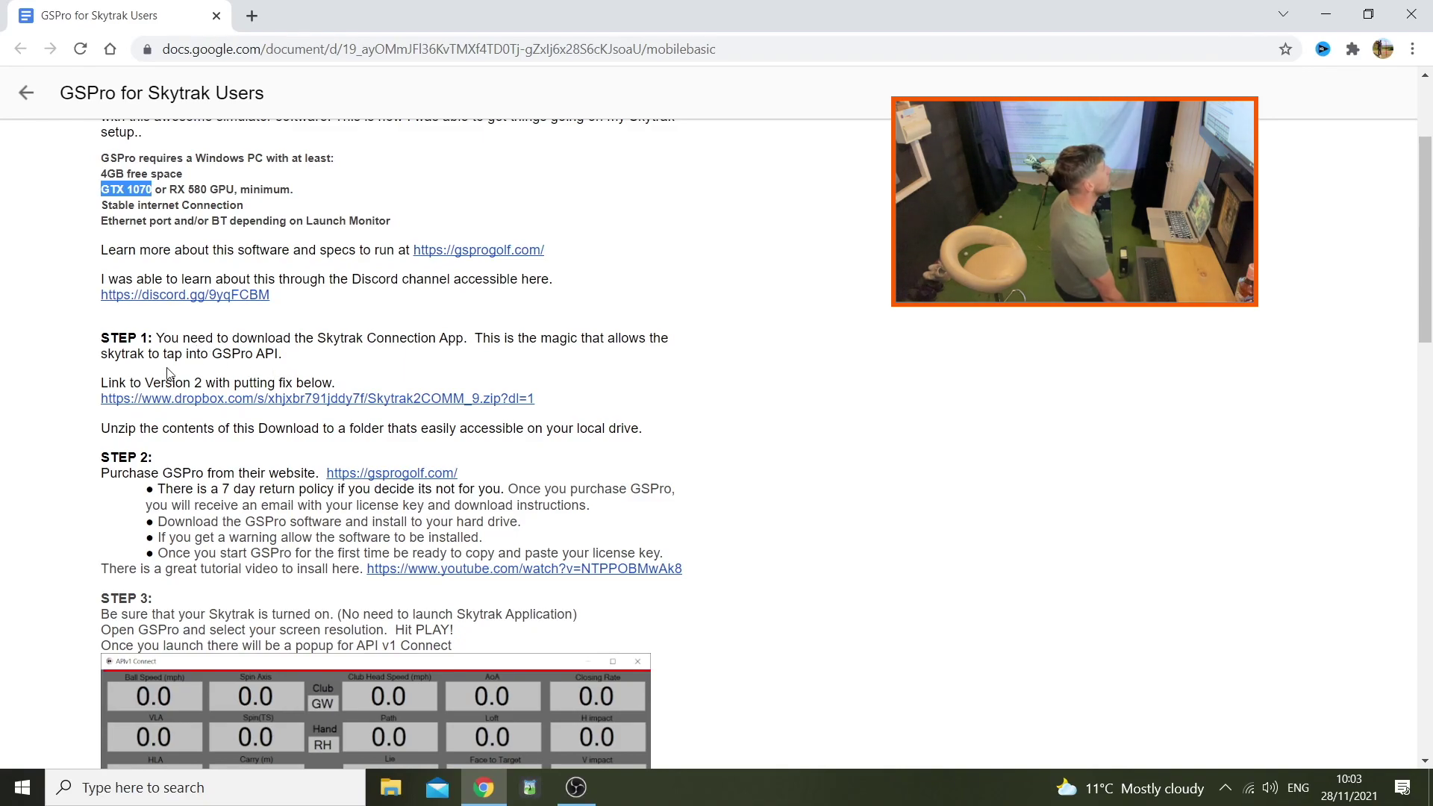
pyautogui.click(170, 398)
pyautogui.click(488, 164)
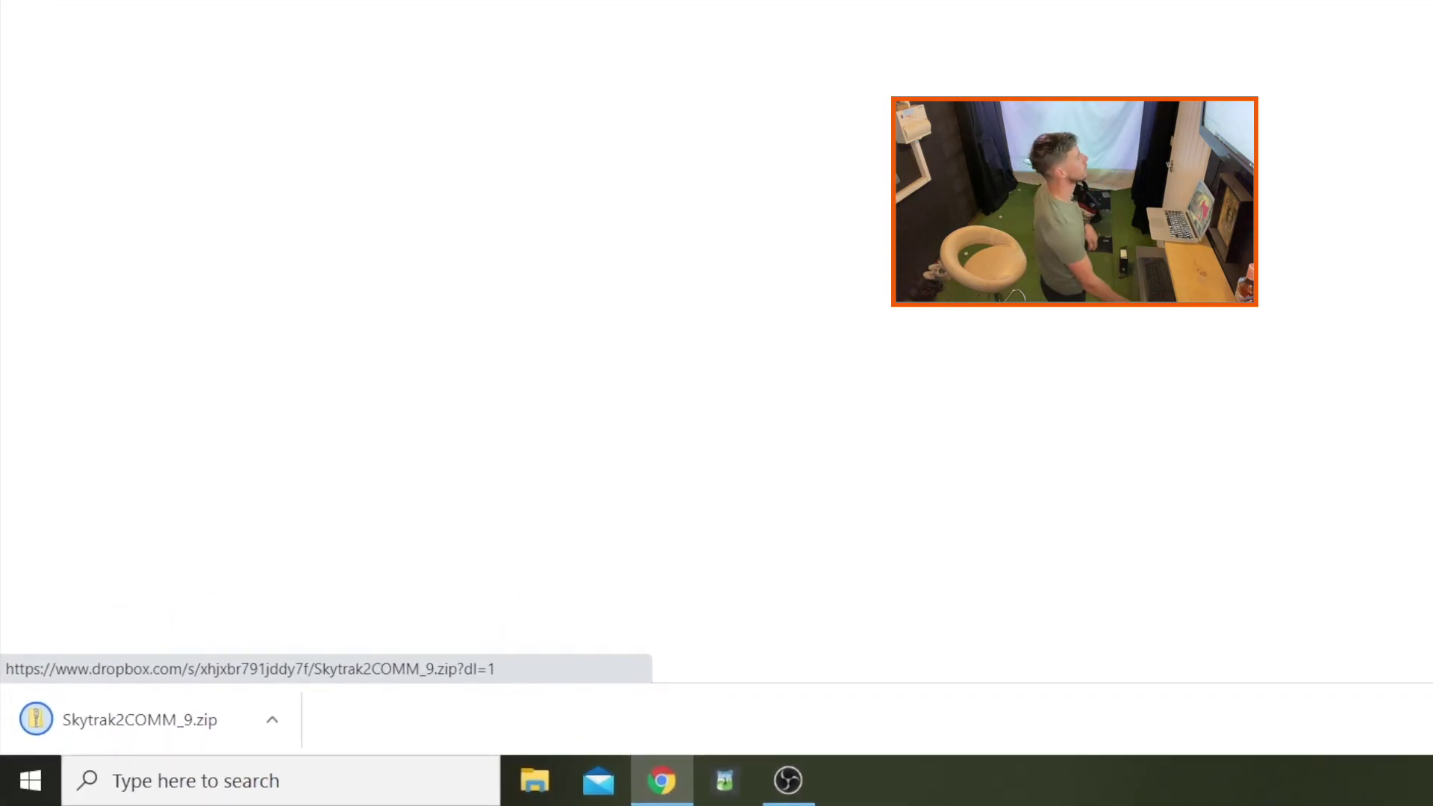
pyautogui.click(101, 721)
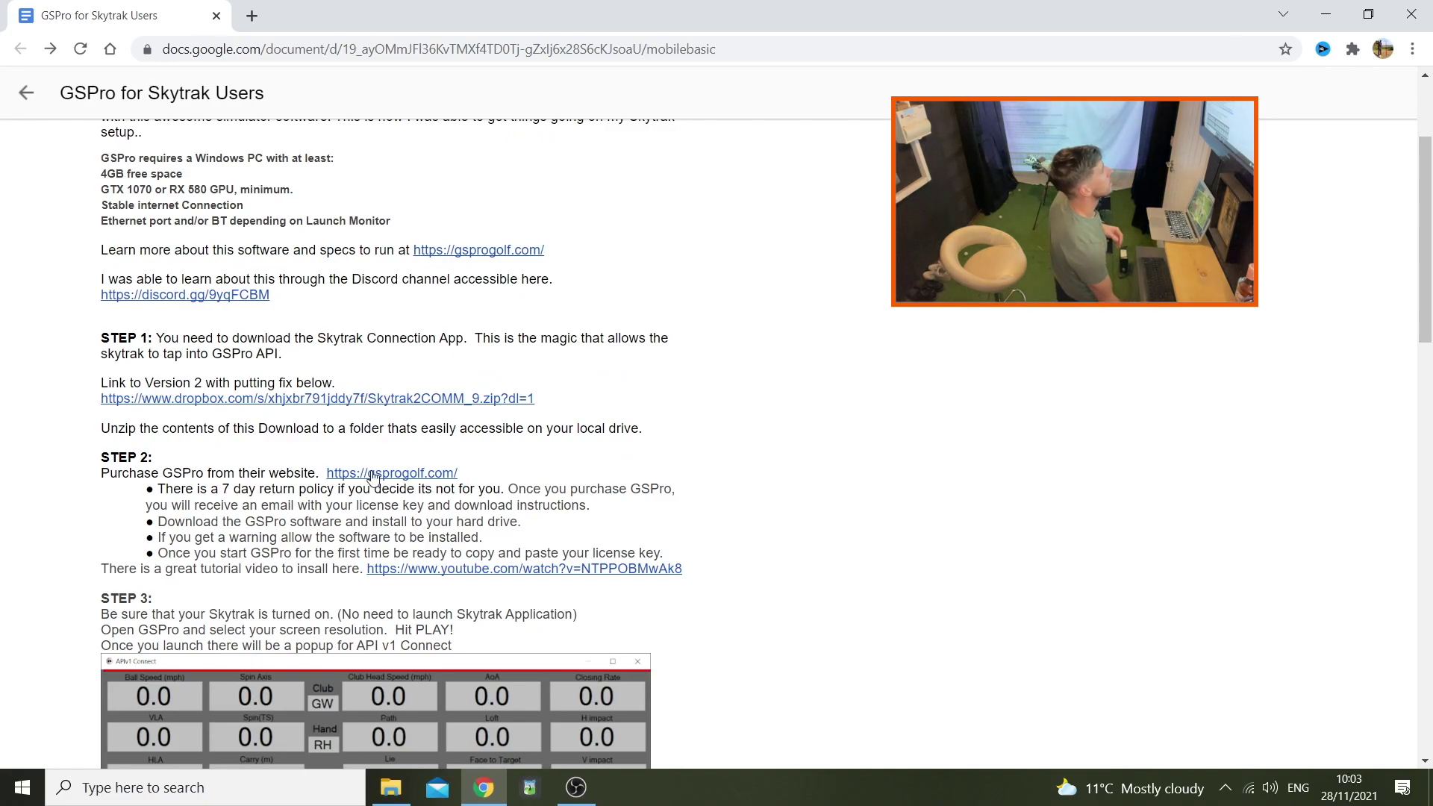
# Open the GSPro website from the guide and order the GSPro Subscription w/Simulator, entering the buyer's e-mail.
pyautogui.click(399, 475)
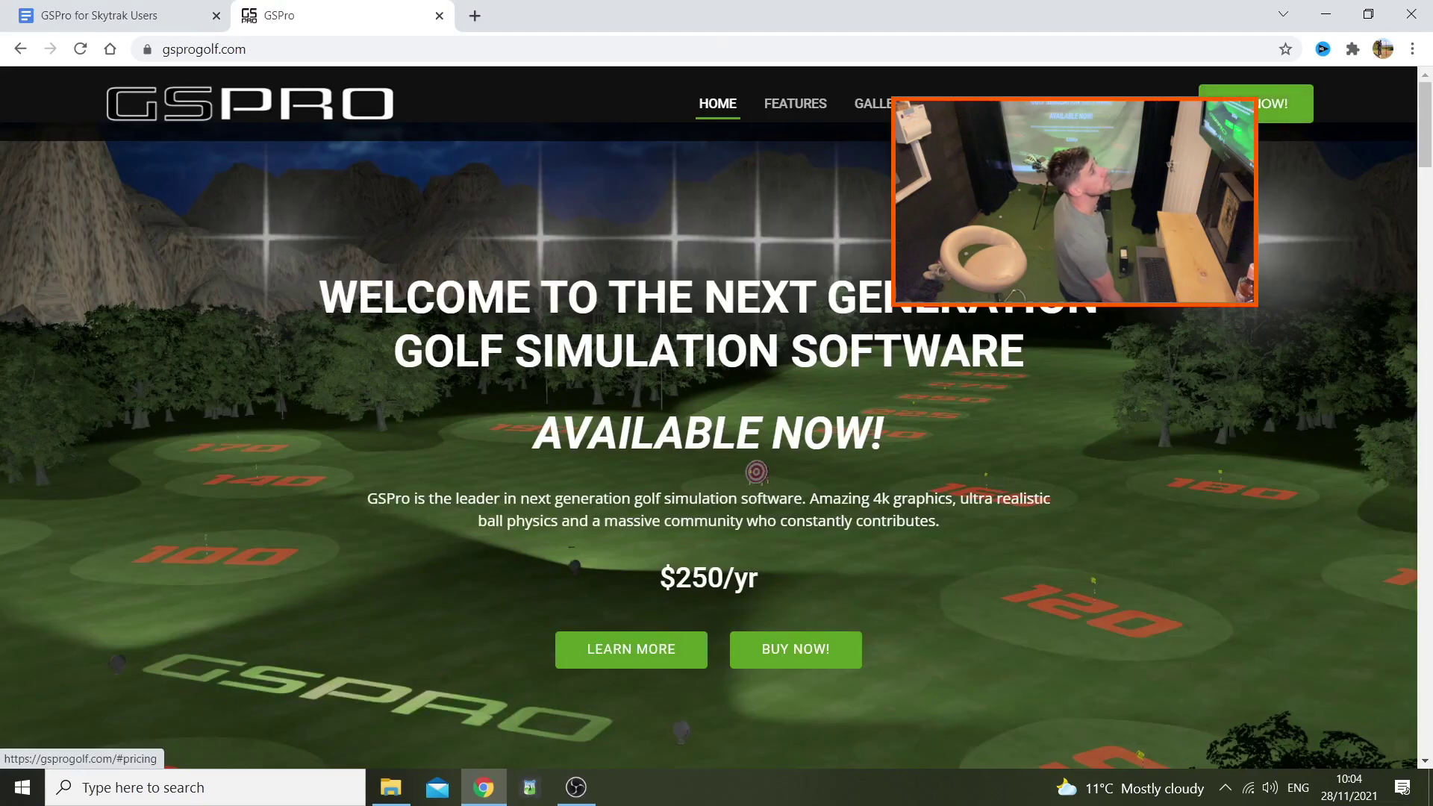
pyautogui.click(1256, 103)
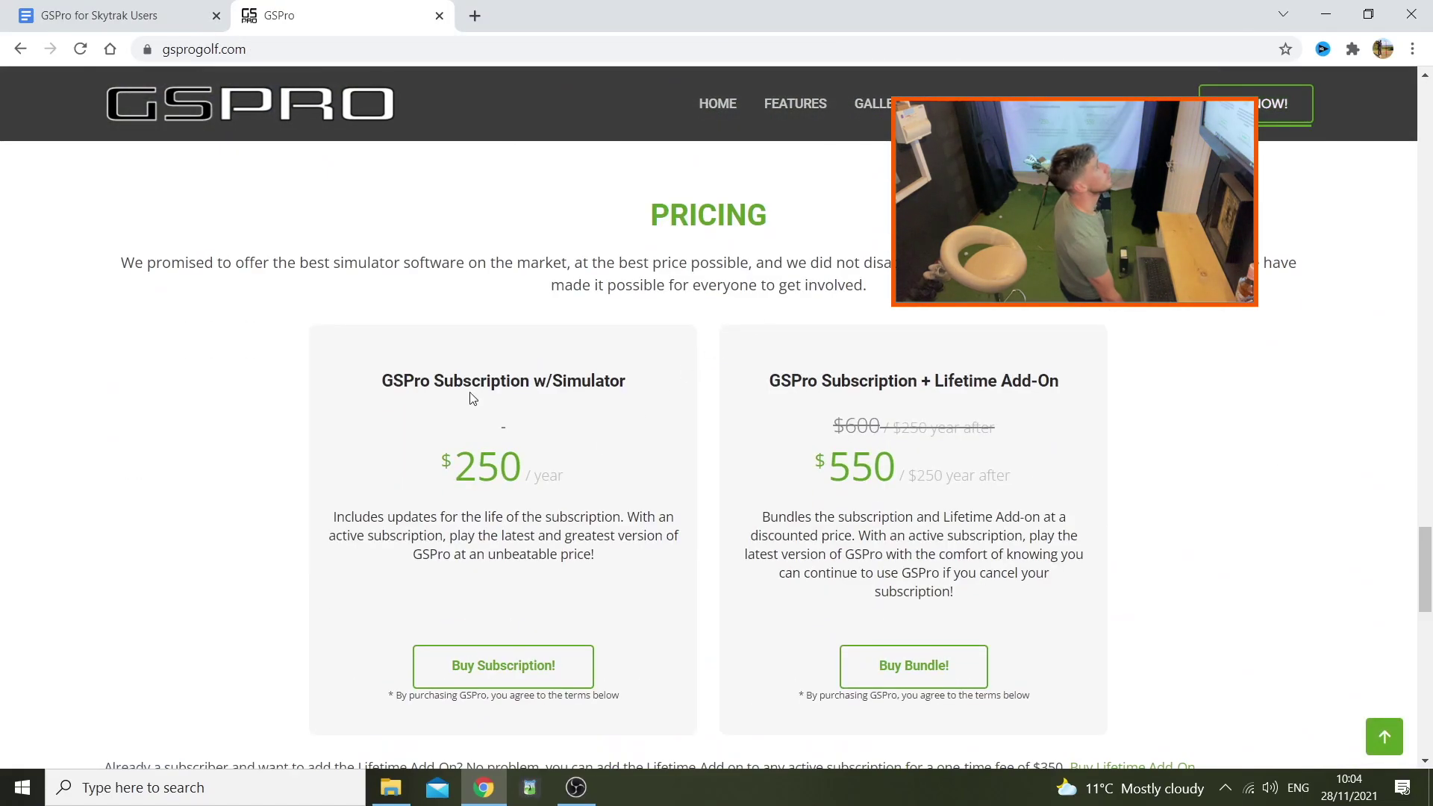
pyautogui.click(503, 665)
pyautogui.write('golferhand')
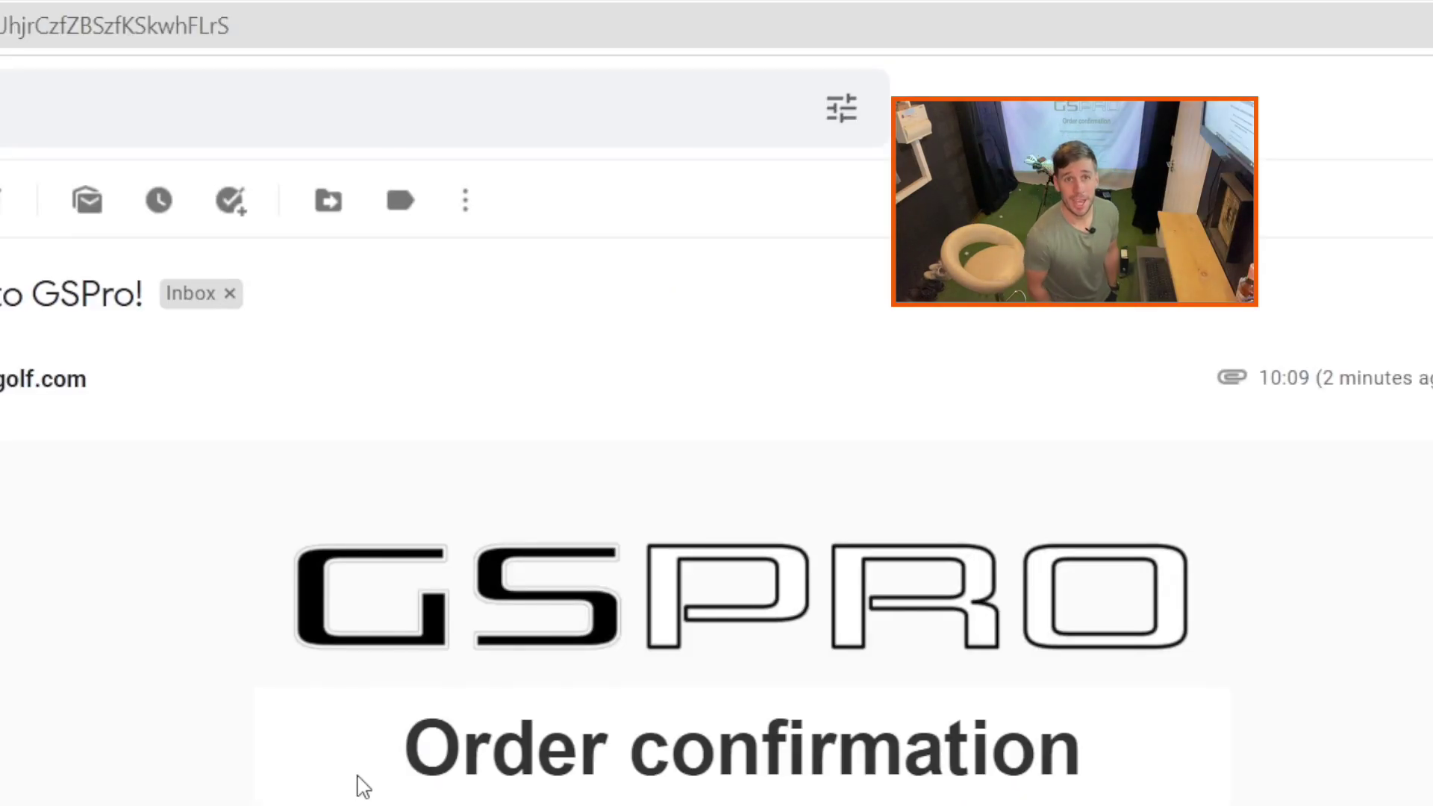
# Download GSPro from the order confirmation email and install GSProV1 to C:\GSProV1\ for just this user, allowing the unrecognized installer to run.
pyautogui.scroll(-3, 363, 787)
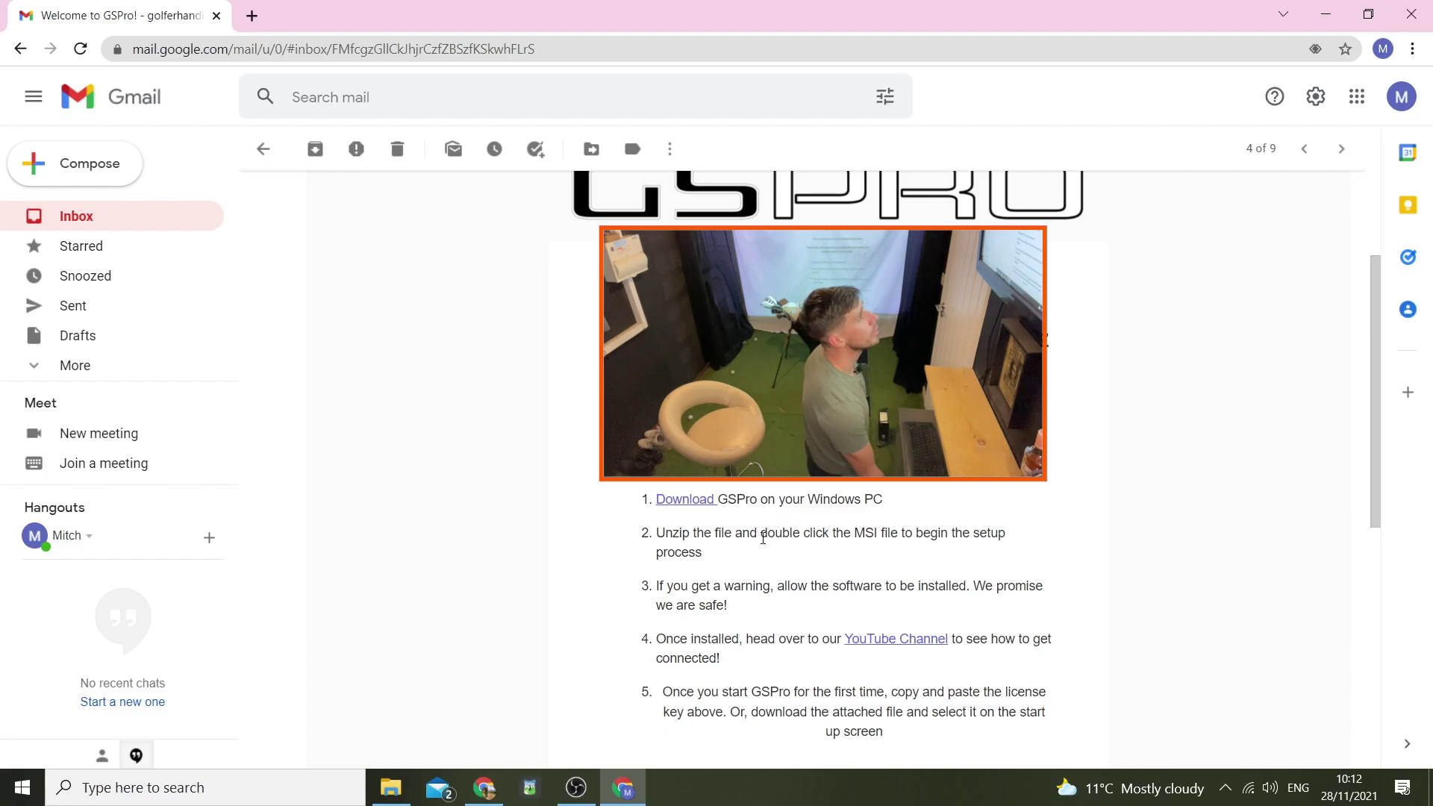
pyautogui.click(694, 505)
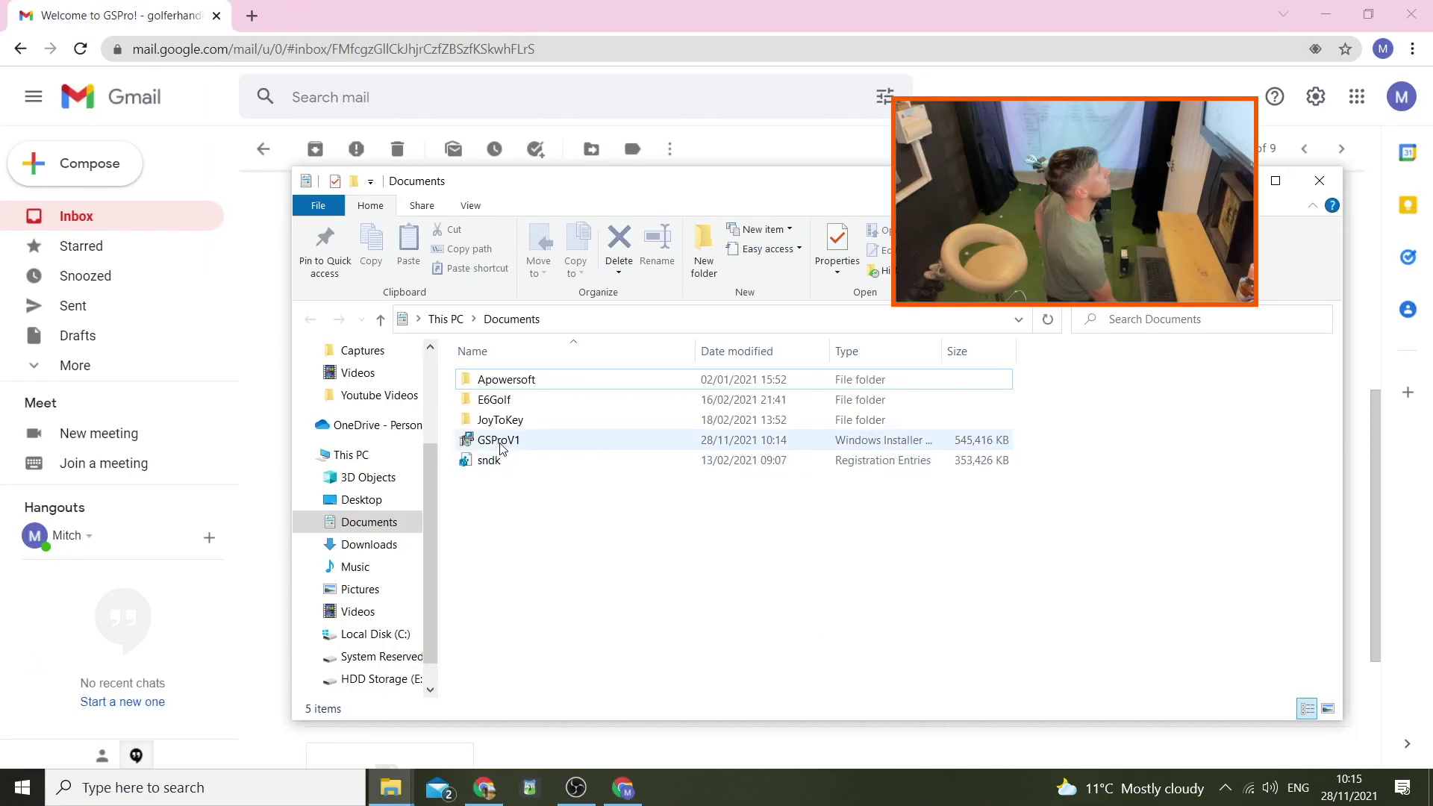
pyautogui.doubleClick(498, 442)
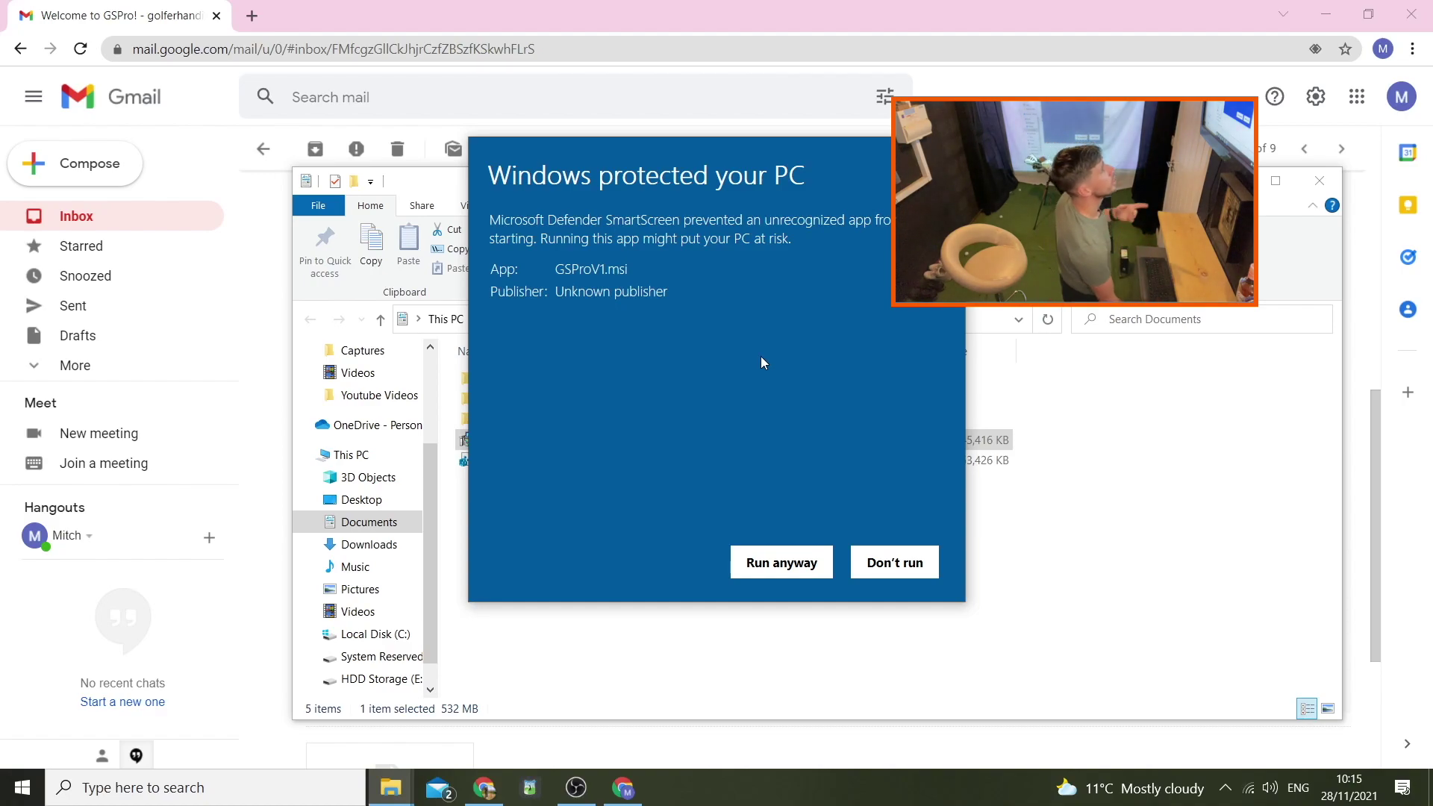
pyautogui.click(784, 570)
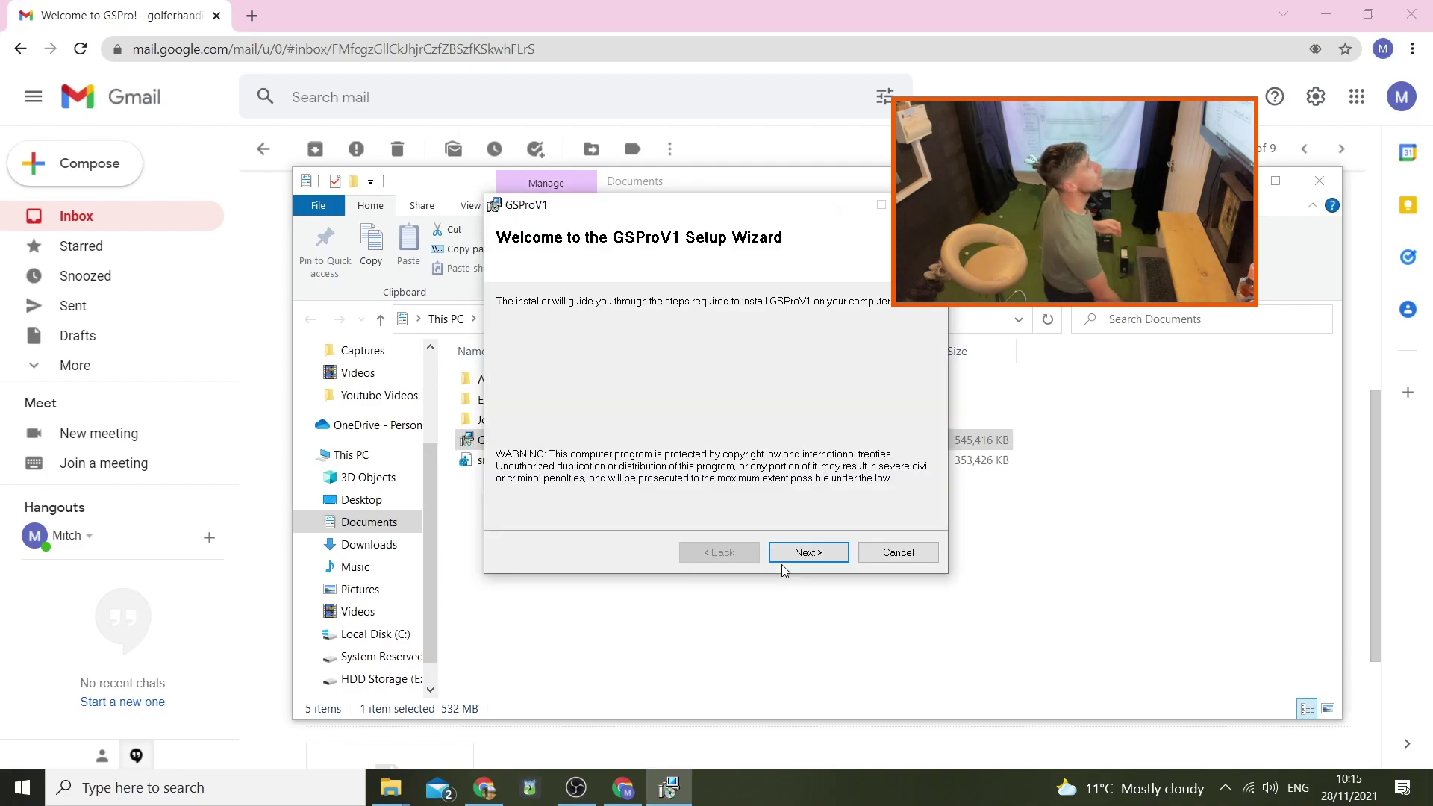
pyautogui.click(805, 550)
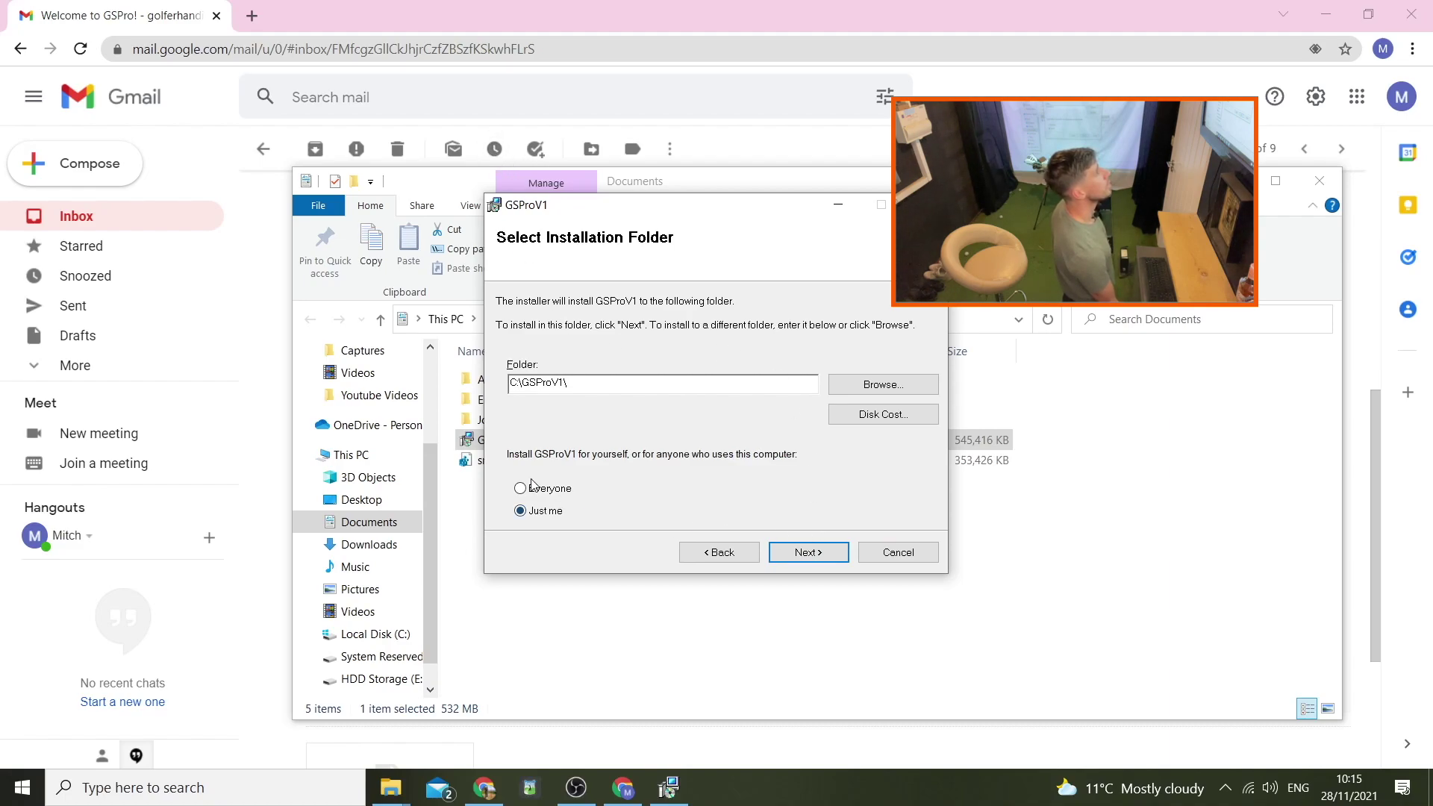
pyautogui.click(806, 552)
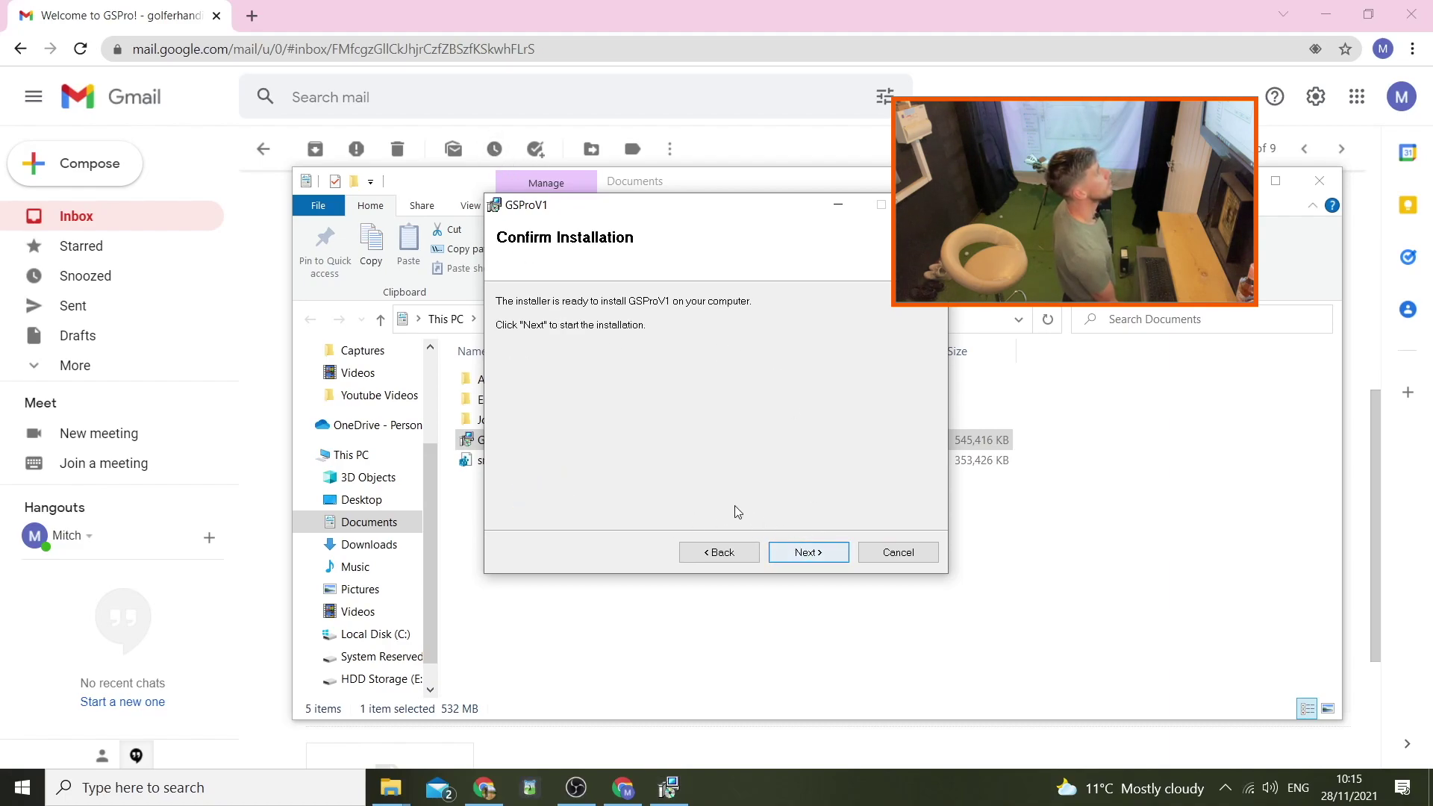
pyautogui.click(807, 555)
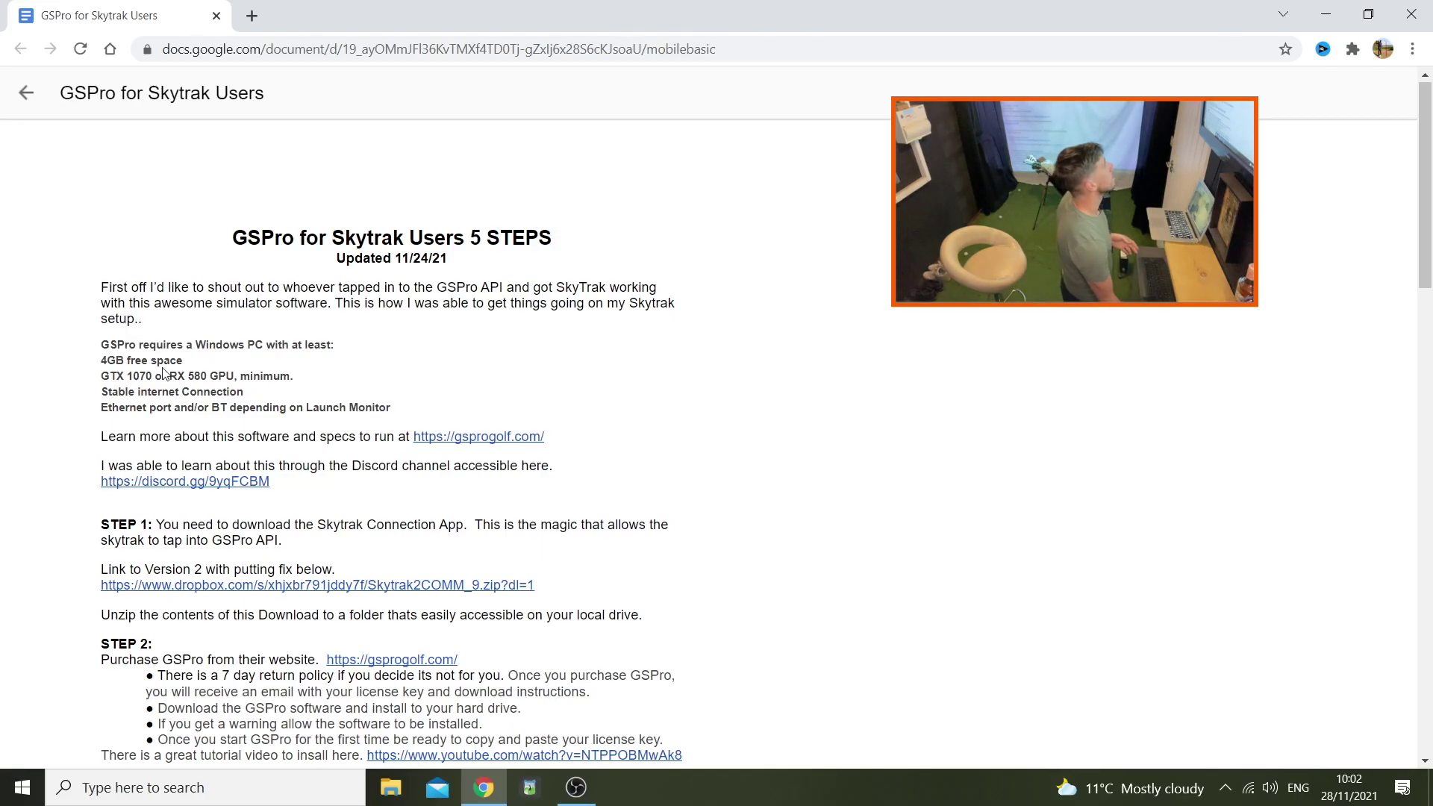
pyautogui.moveTo(103, 381); pyautogui.dragTo(151, 370)
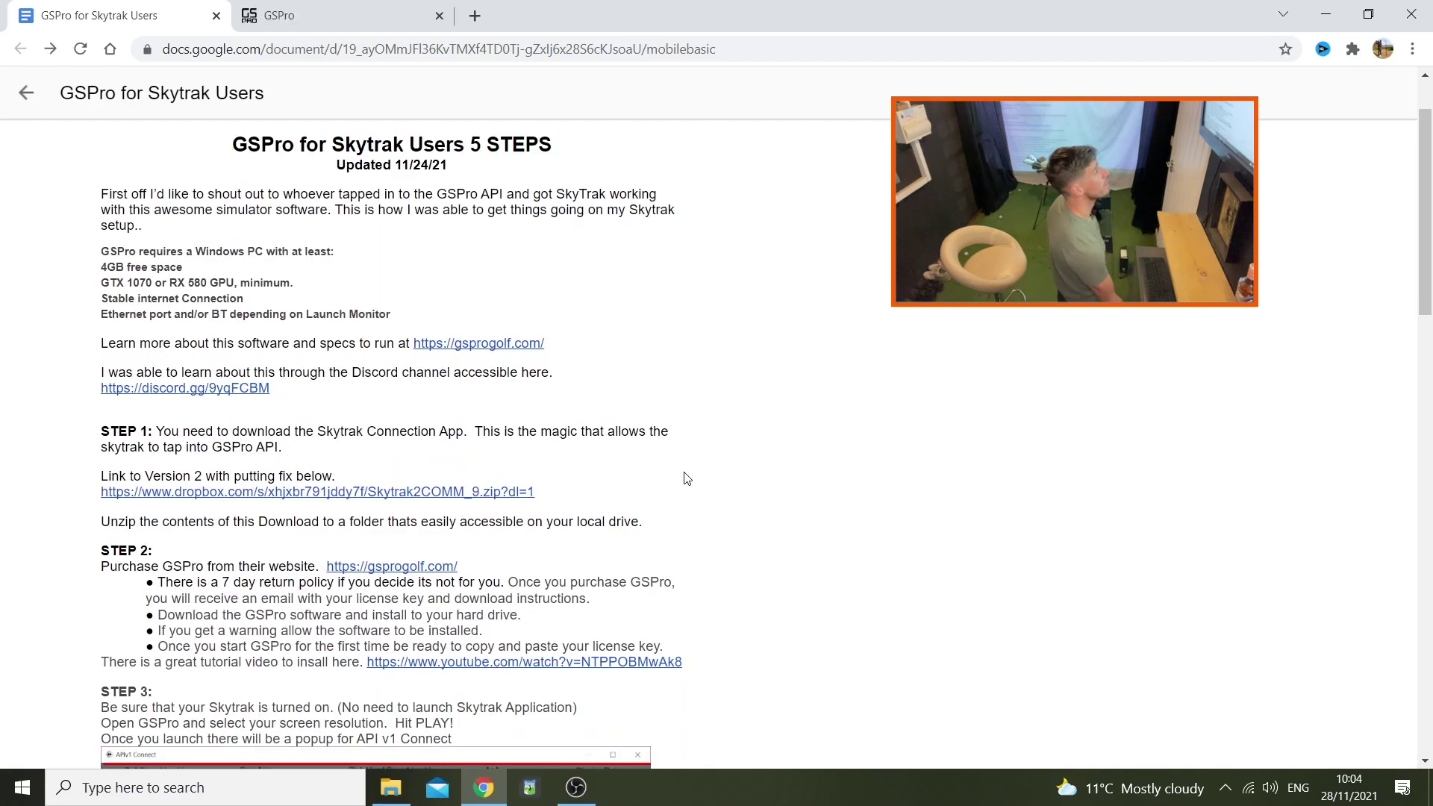
pyautogui.scroll(-1, 687, 478)
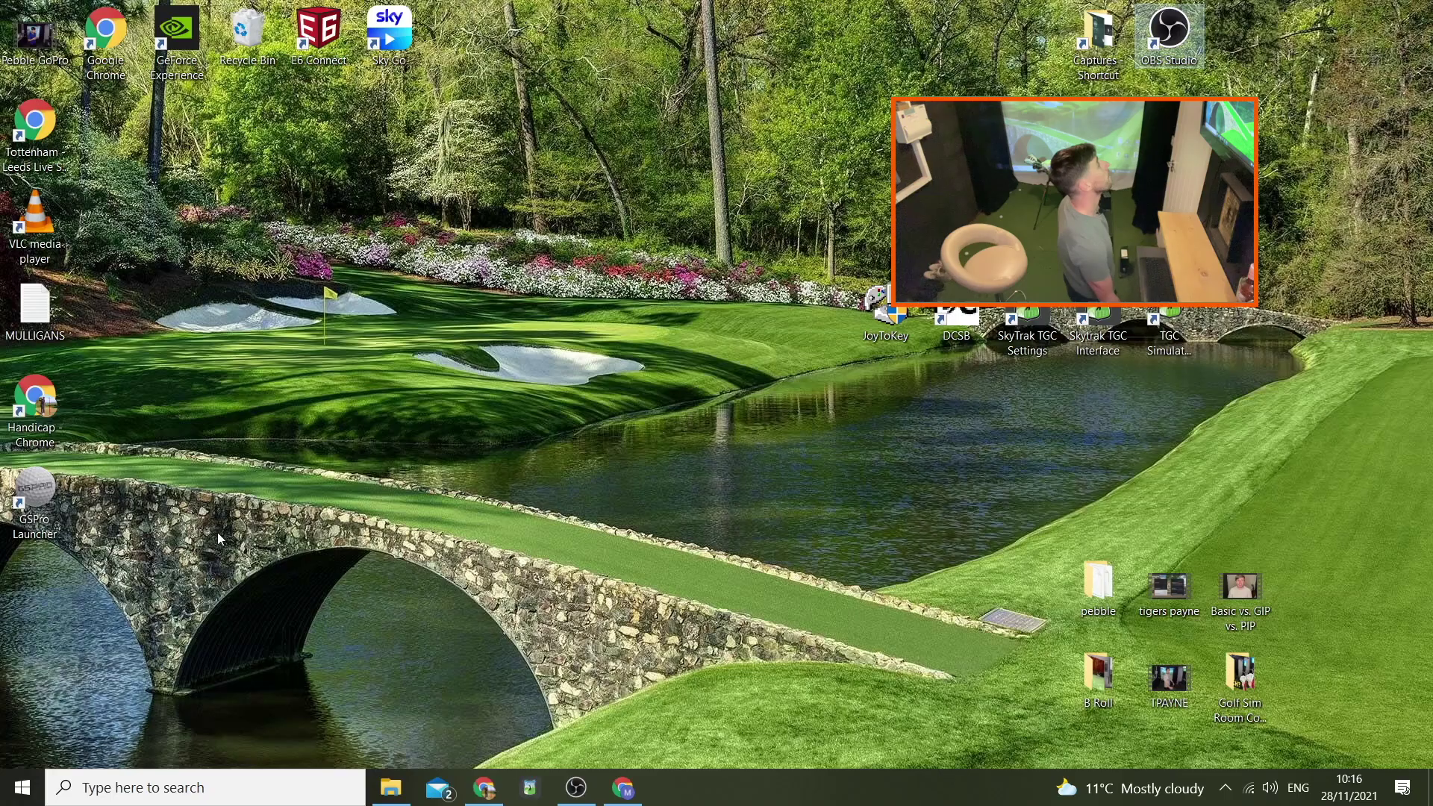
# Move the GSPro Launcher shortcut below the SkyTrak TGC Interface shortcut and launch GSPro with the 1920 x 1080 screen resolution.
pyautogui.moveTo(35, 492); pyautogui.dragTo(1099, 407)
pyautogui.doubleClick(1097, 401)
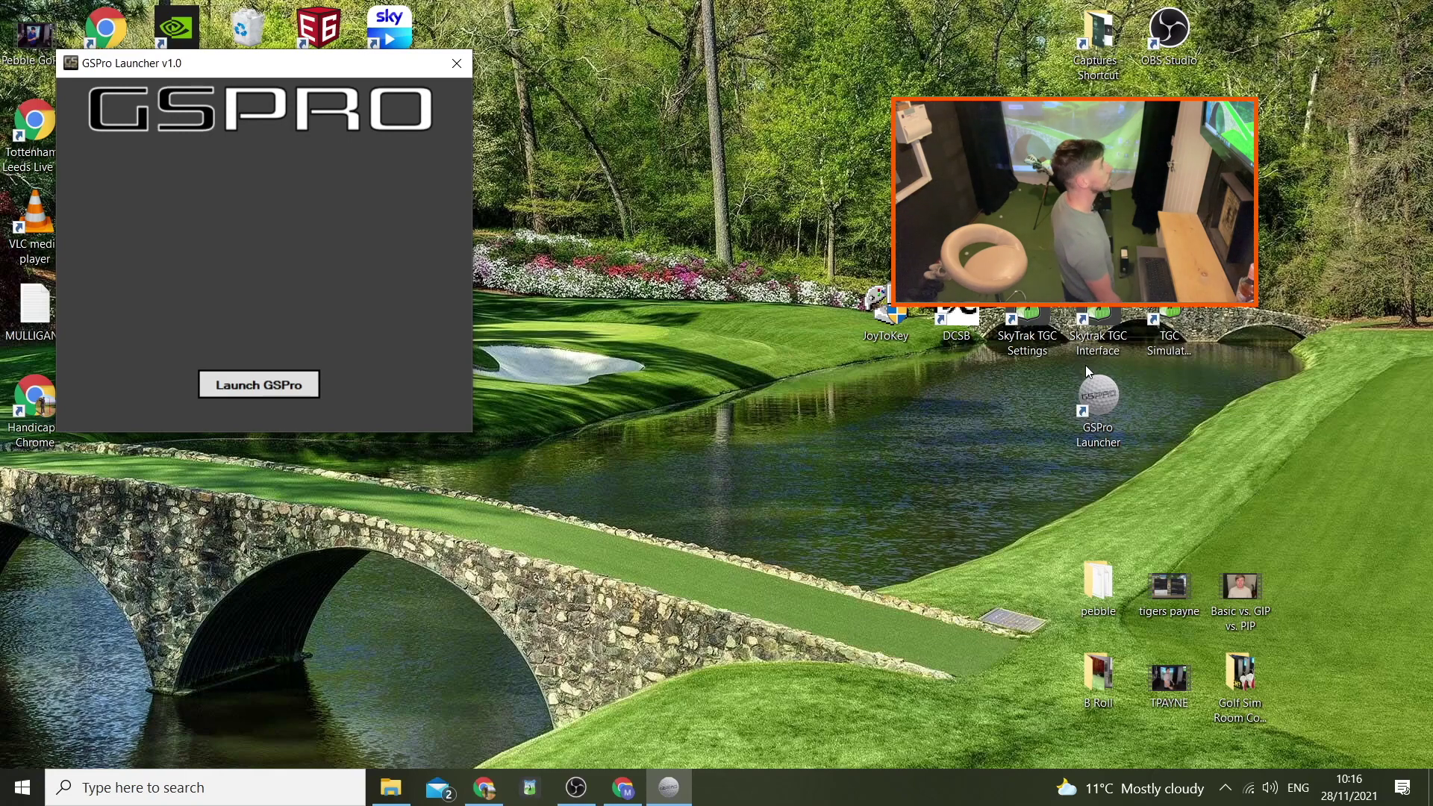
pyautogui.click(261, 390)
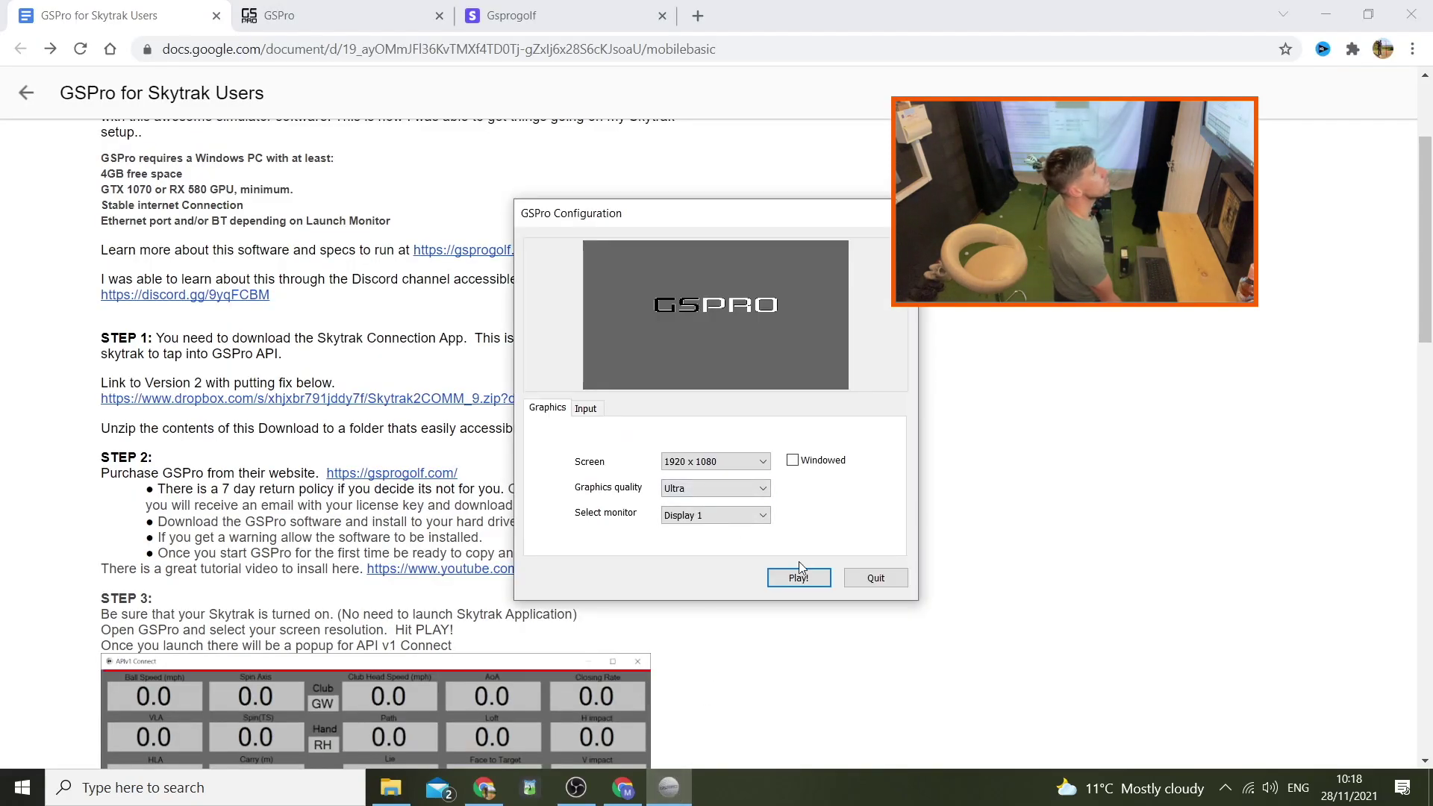
pyautogui.click(735, 461)
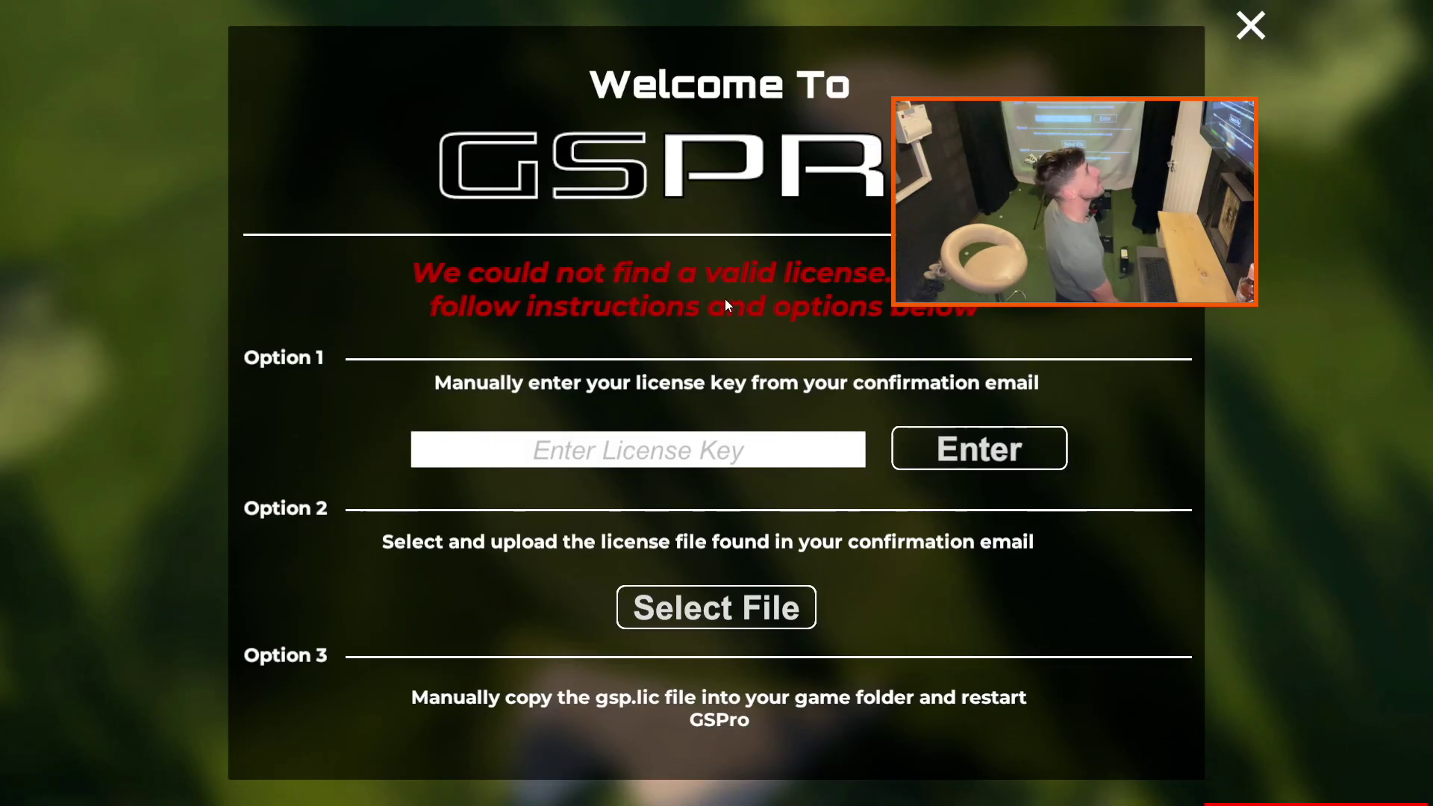
# Activate GSPro by entering the license key from the confirmation email.
pyautogui.click(674, 454)
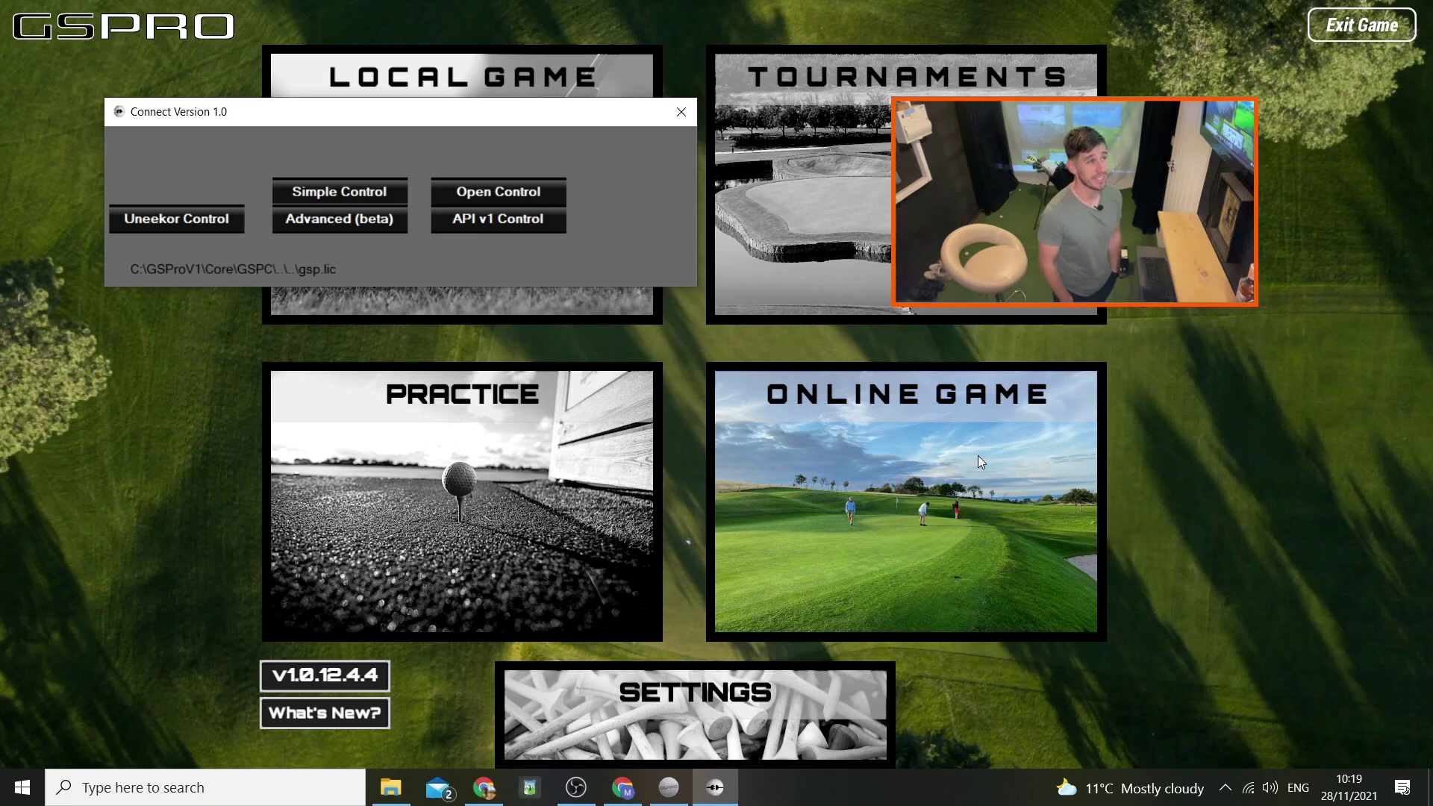
pyautogui.click(977, 455)
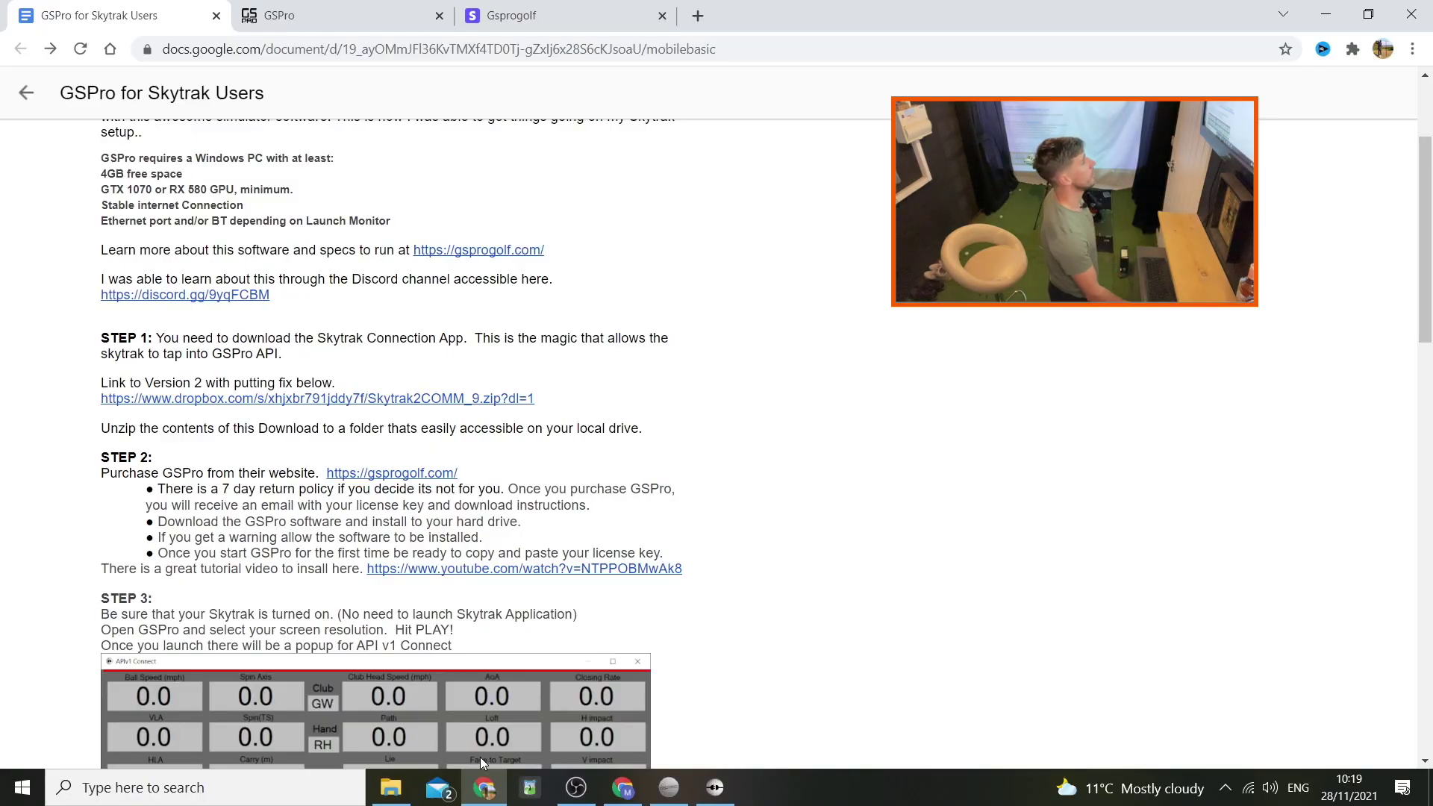
# Review Step 3 of the guide, then bring up the Connect Version 1.0 window and move it aside.
pyautogui.scroll(-2, 646, 433)
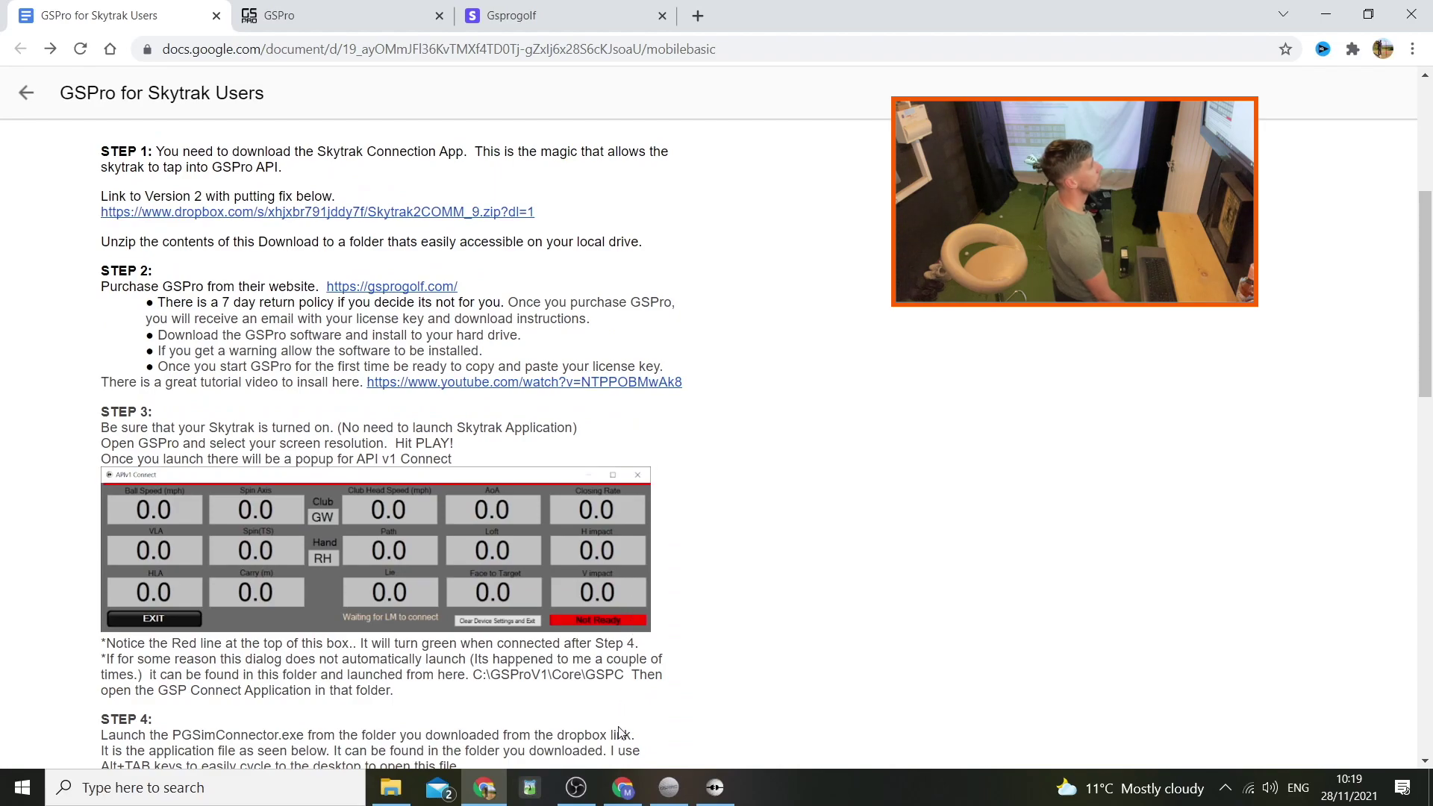
pyautogui.click(713, 795)
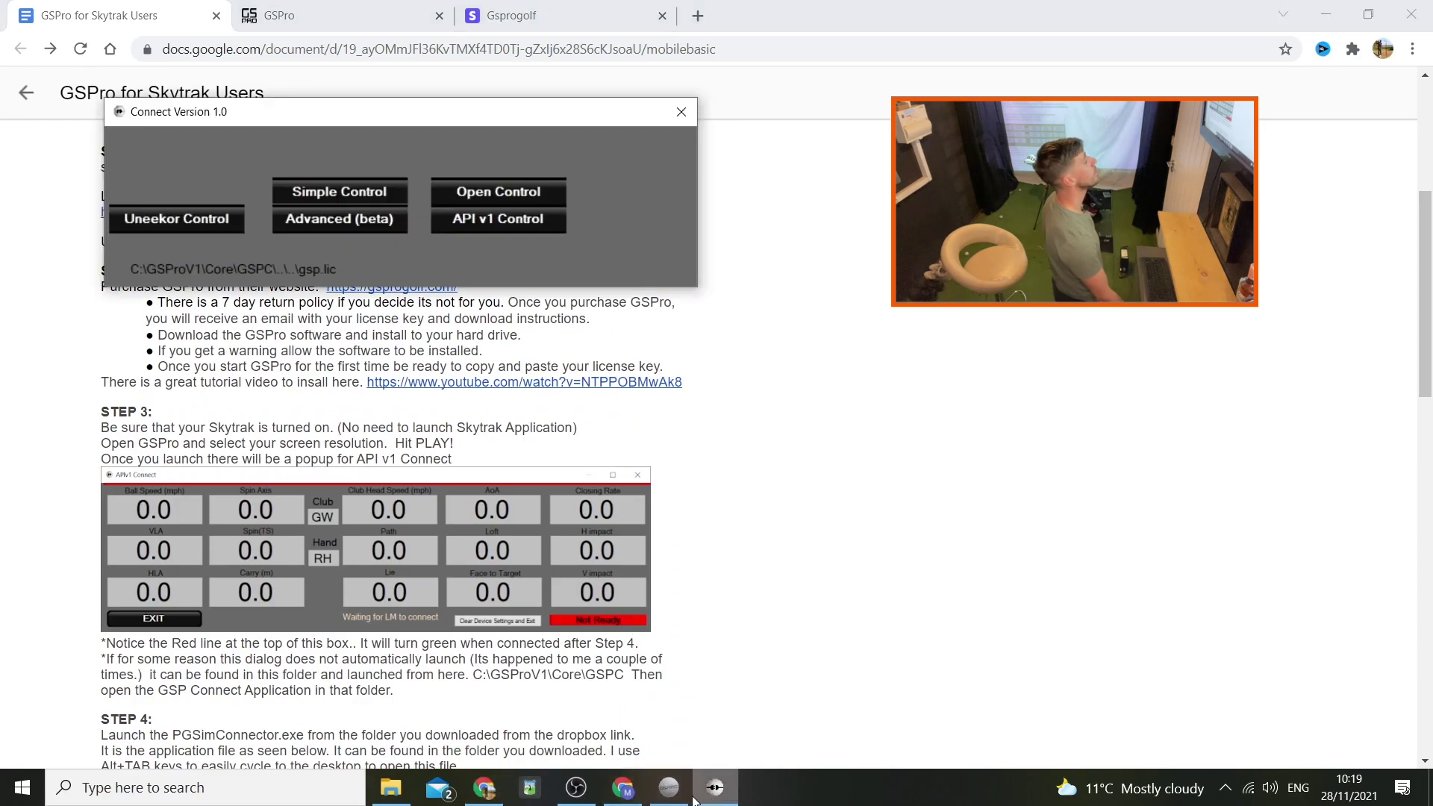
pyautogui.moveTo(265, 113); pyautogui.dragTo(888, 260)
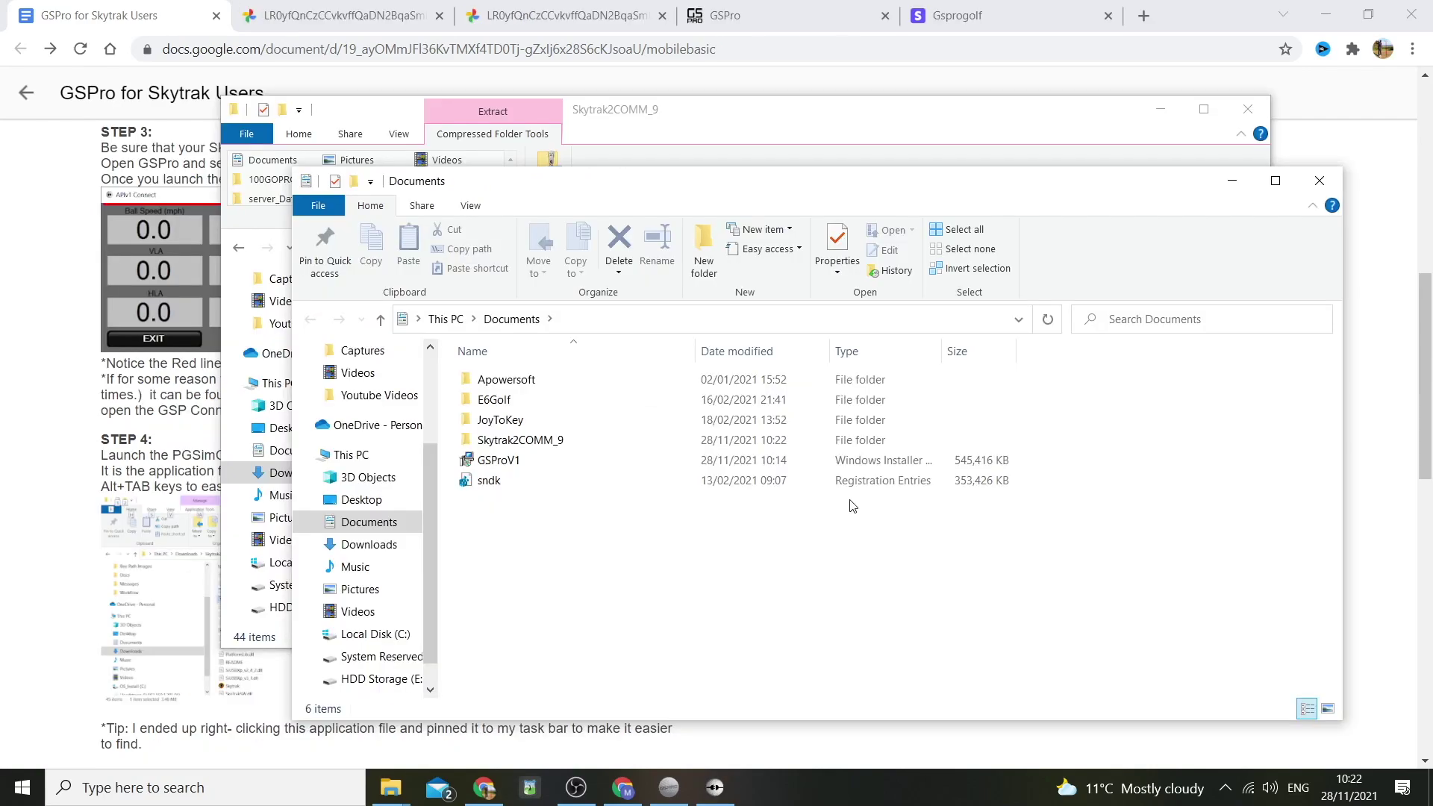
# Run the PGSimConnector application from the Skytrak2COMM_9 folder in Documents, allowing it past the SmartScreen warning.
pyautogui.doubleClick(607, 440)
pyautogui.scroll(-6, 597, 522)
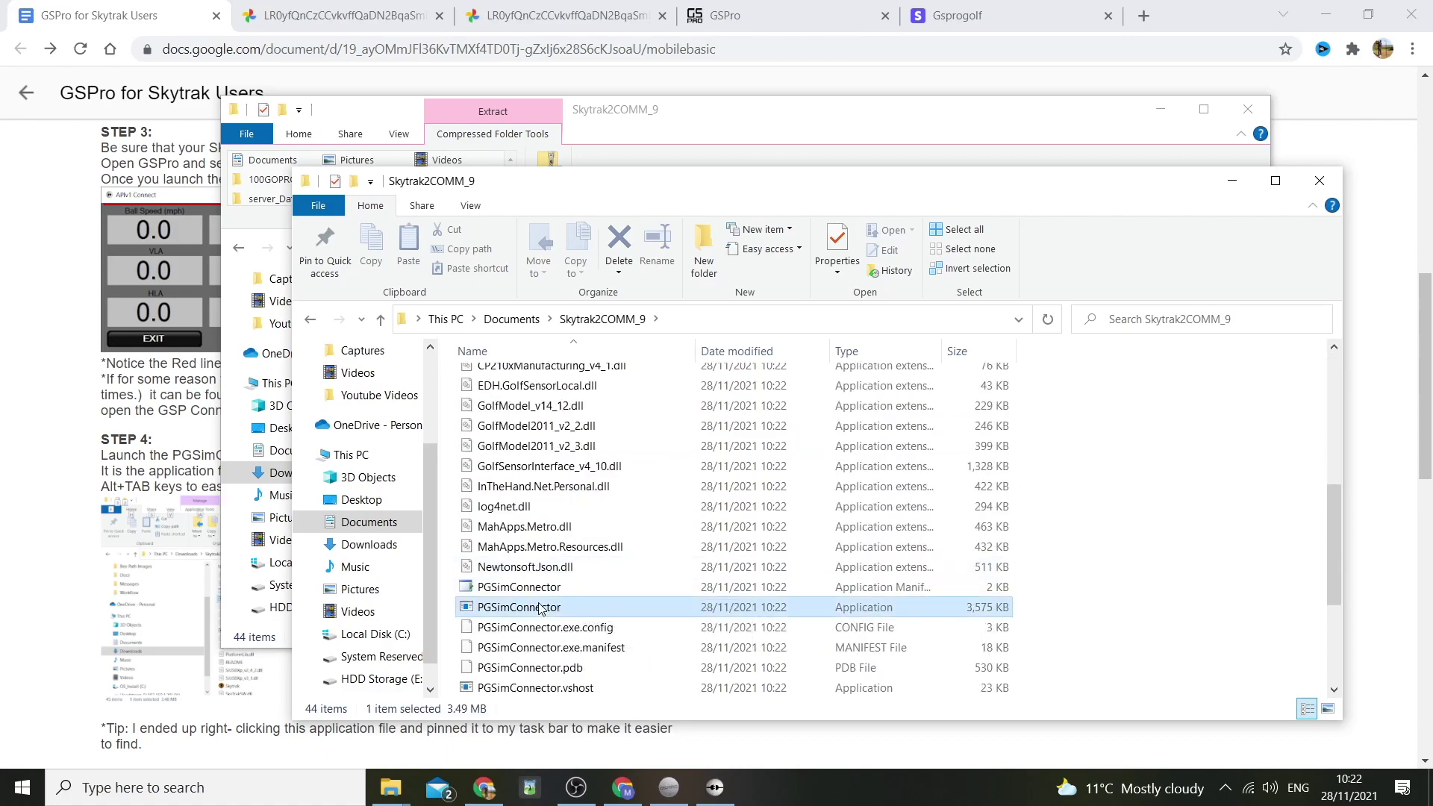
pyautogui.doubleClick(544, 607)
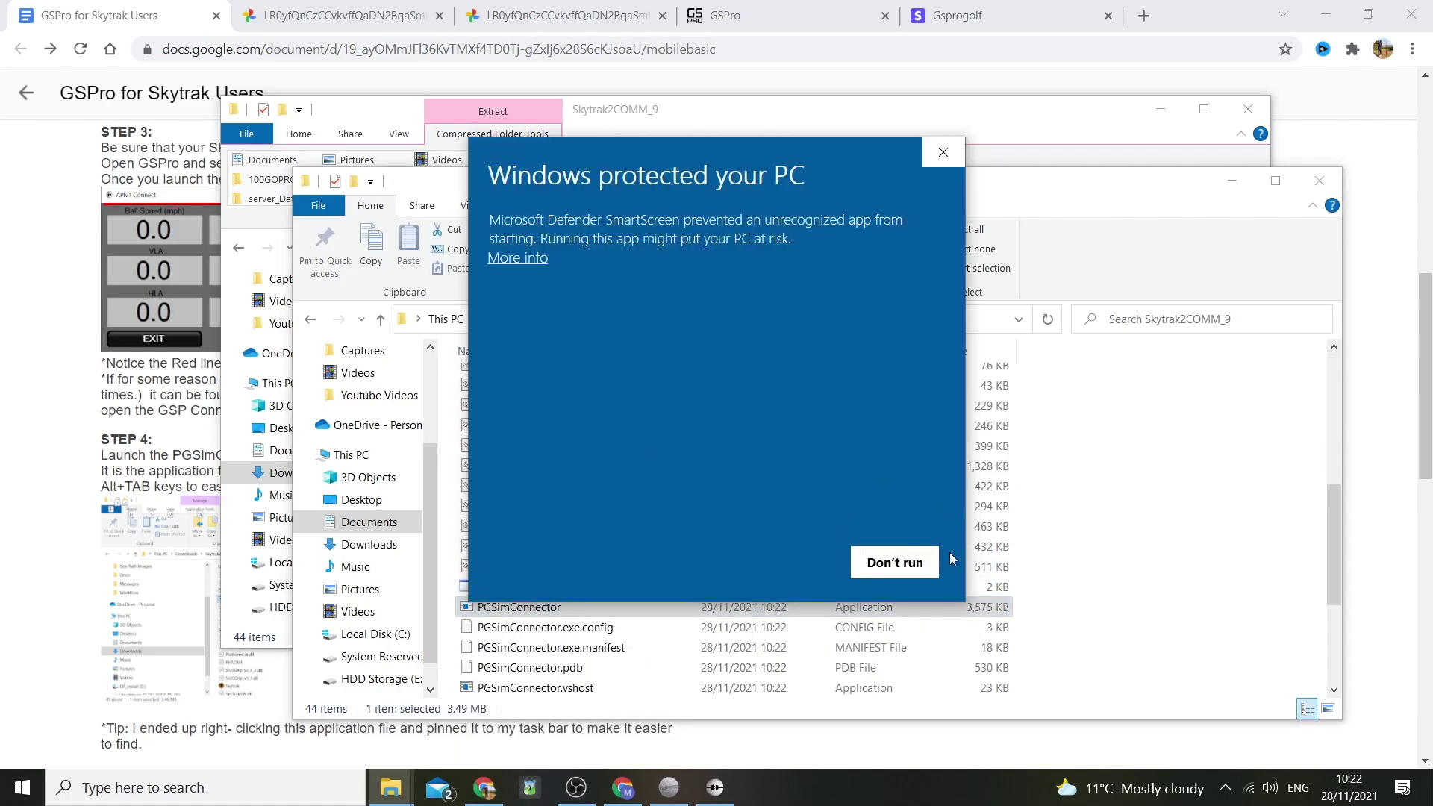
pyautogui.click(519, 258)
pyautogui.click(769, 562)
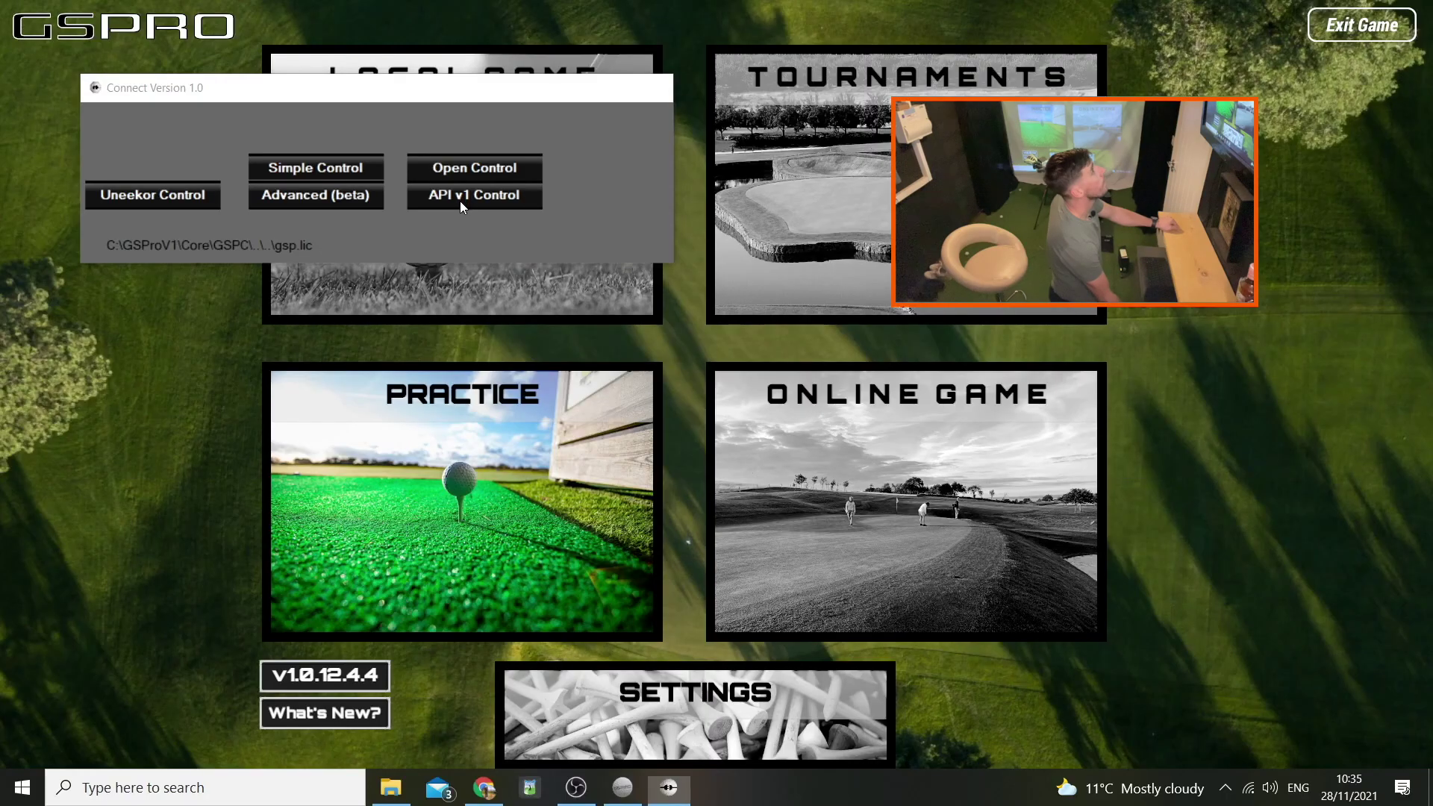
# Start API v1 Control in the GSPro Connect window and allow VGPconnect through the firewall on private networks.
pyautogui.click(745, 288)
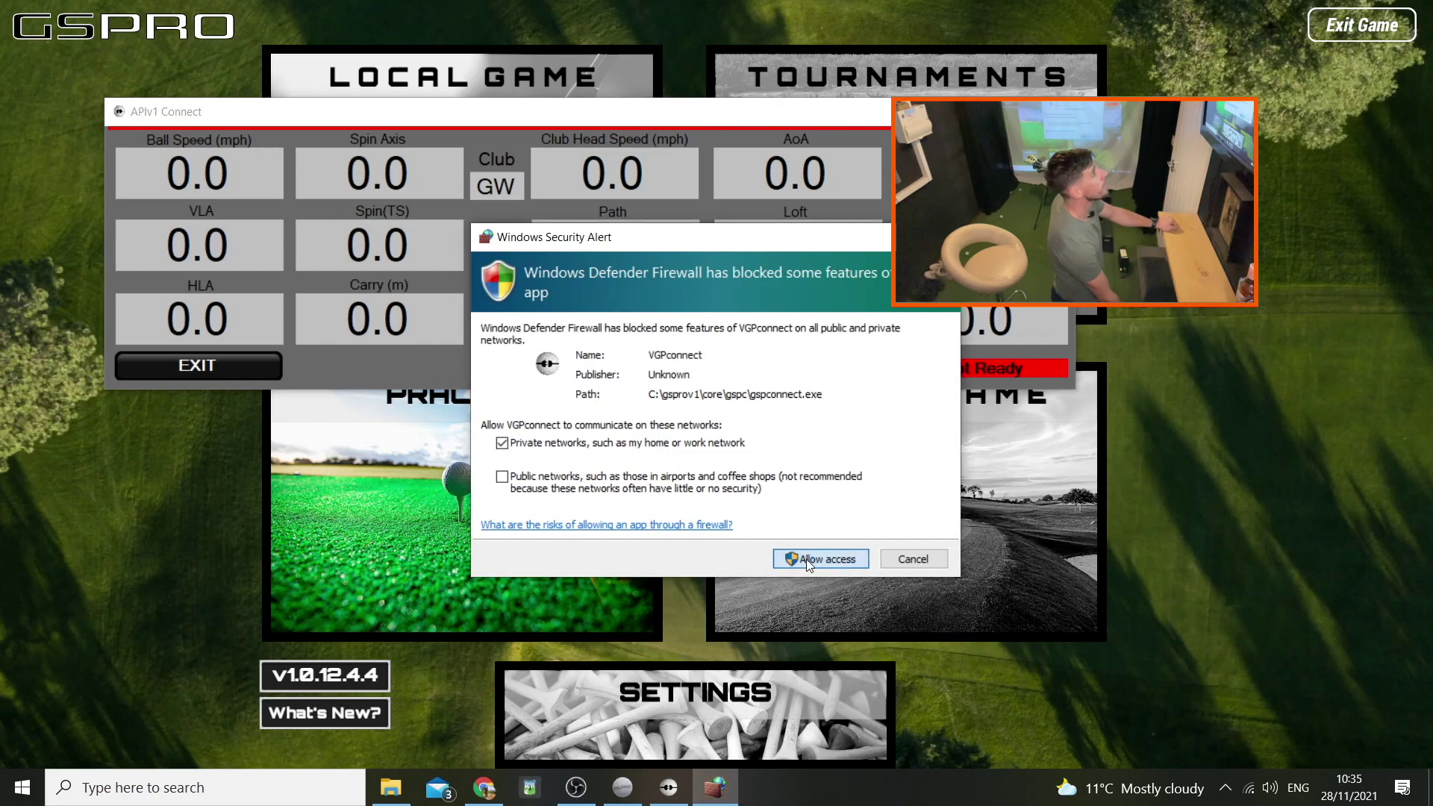
pyautogui.click(806, 559)
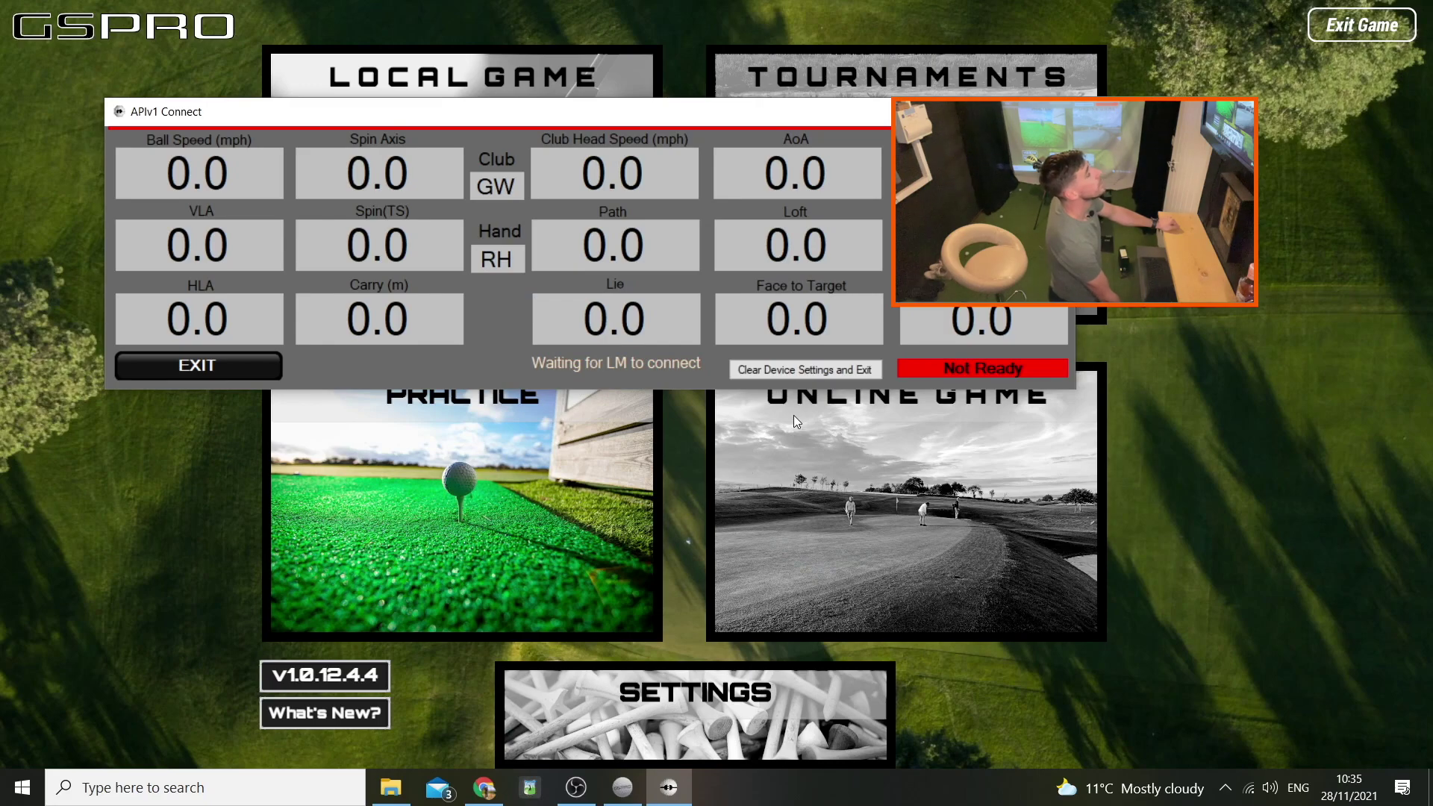
# Launch PGSimConnector from the Skytrak2COMM_9 folder and bring the APIv1 Connect window to the front.
pyautogui.click(390, 788)
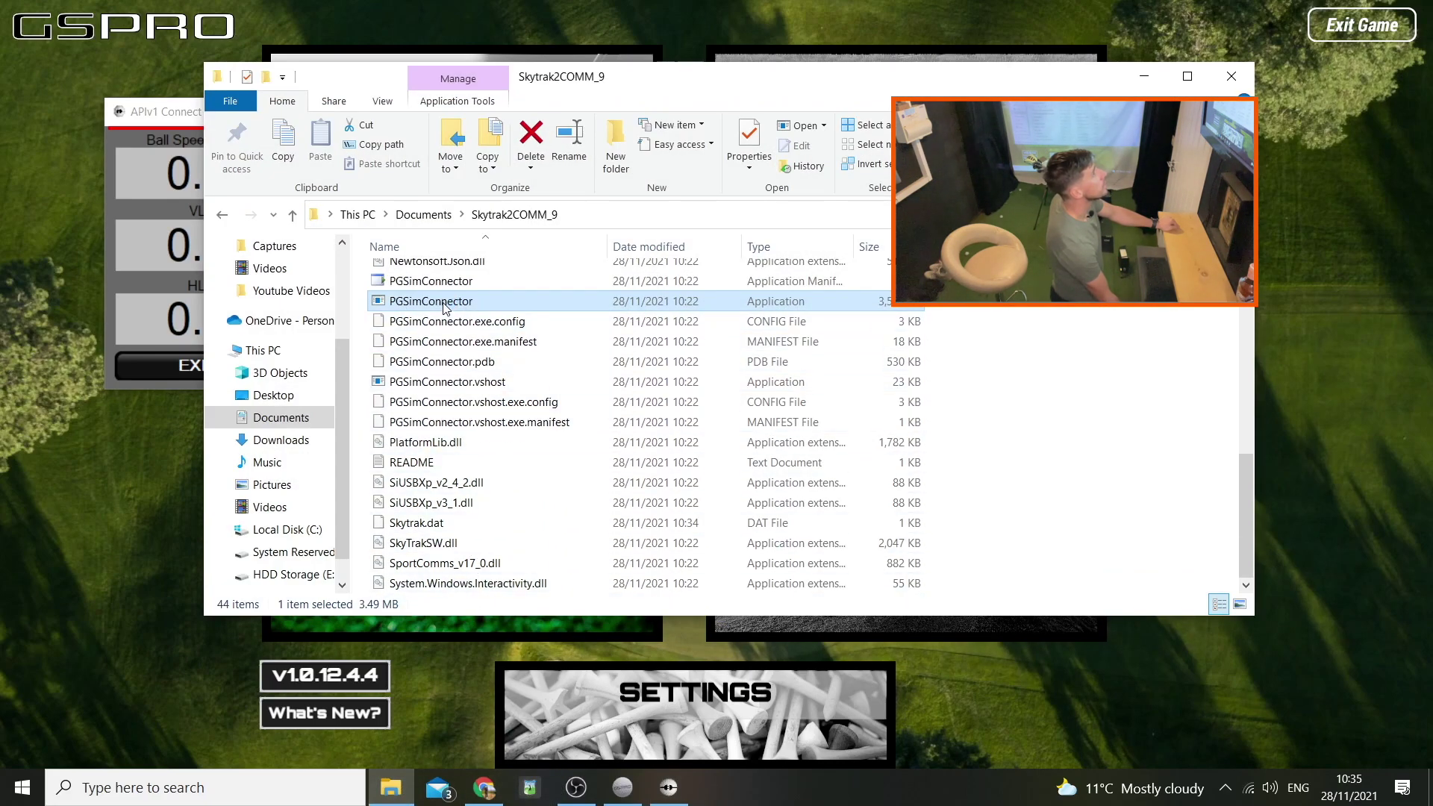
pyautogui.hotkey('alt', 'Tab')
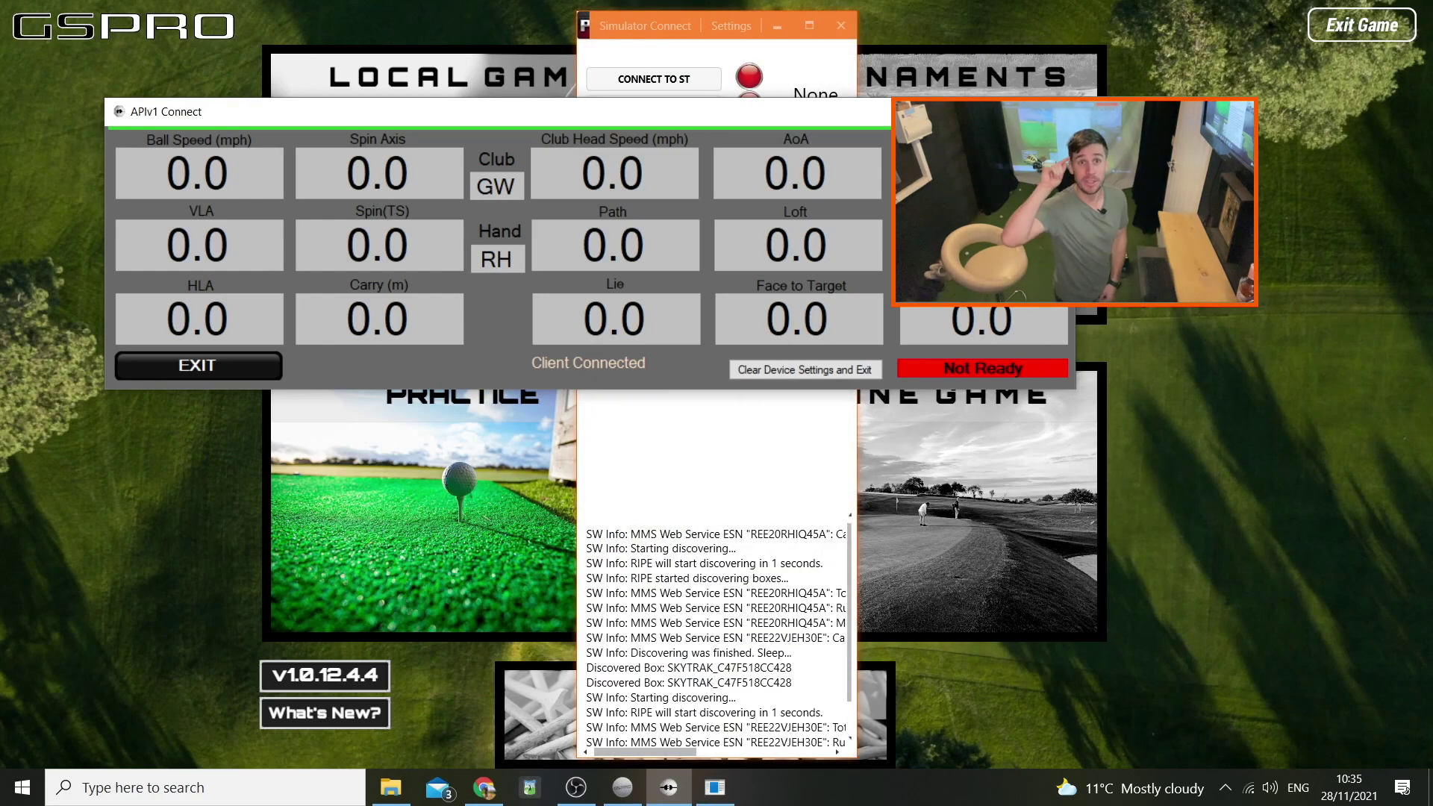
# Check the simulator console against the guide's closing connection notes, then minimize the console and the browser to return to GSPro.
pyautogui.hotkey('alt', 'Tab')
pyautogui.scroll(-3, 196, 563)
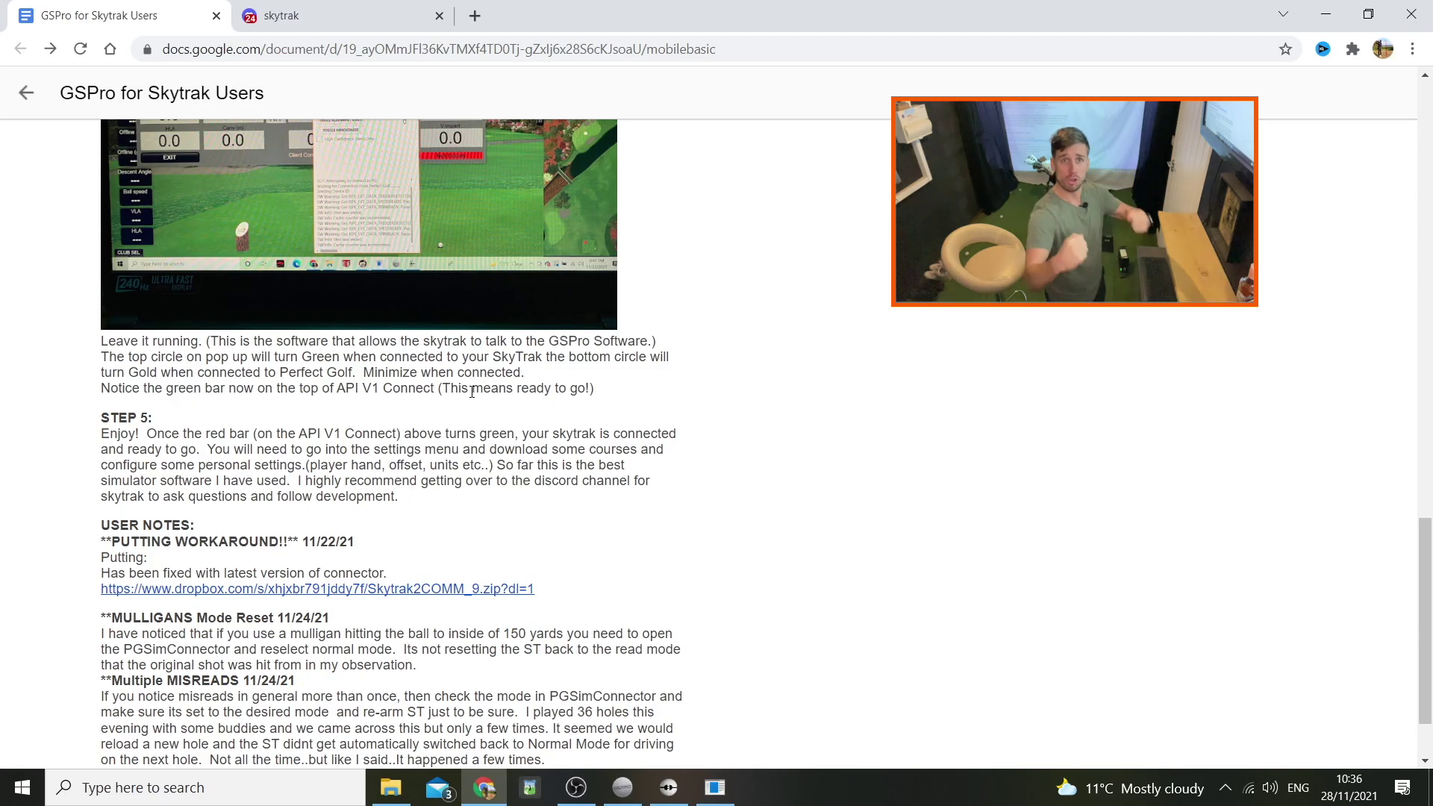
pyautogui.click(715, 787)
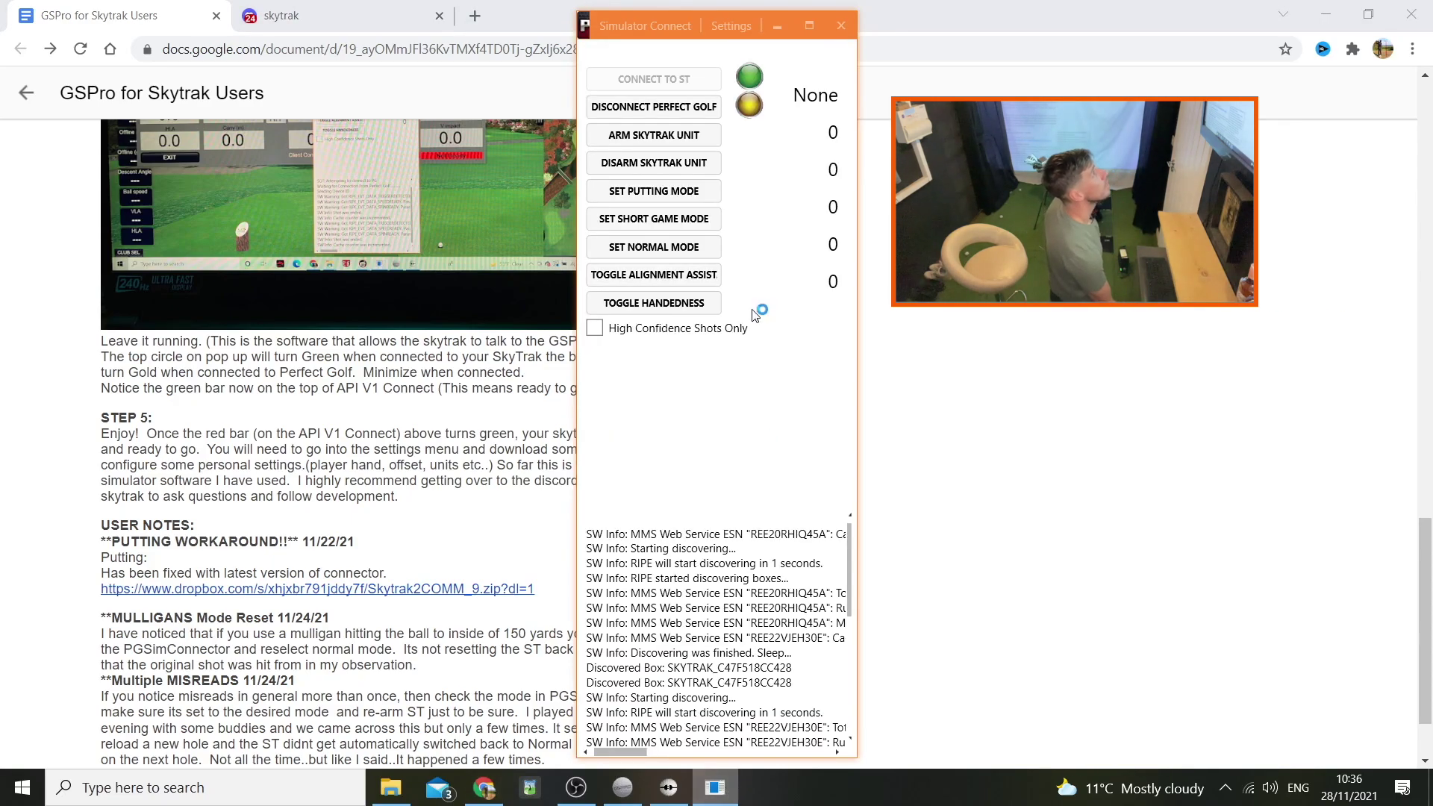
pyautogui.click(808, 25)
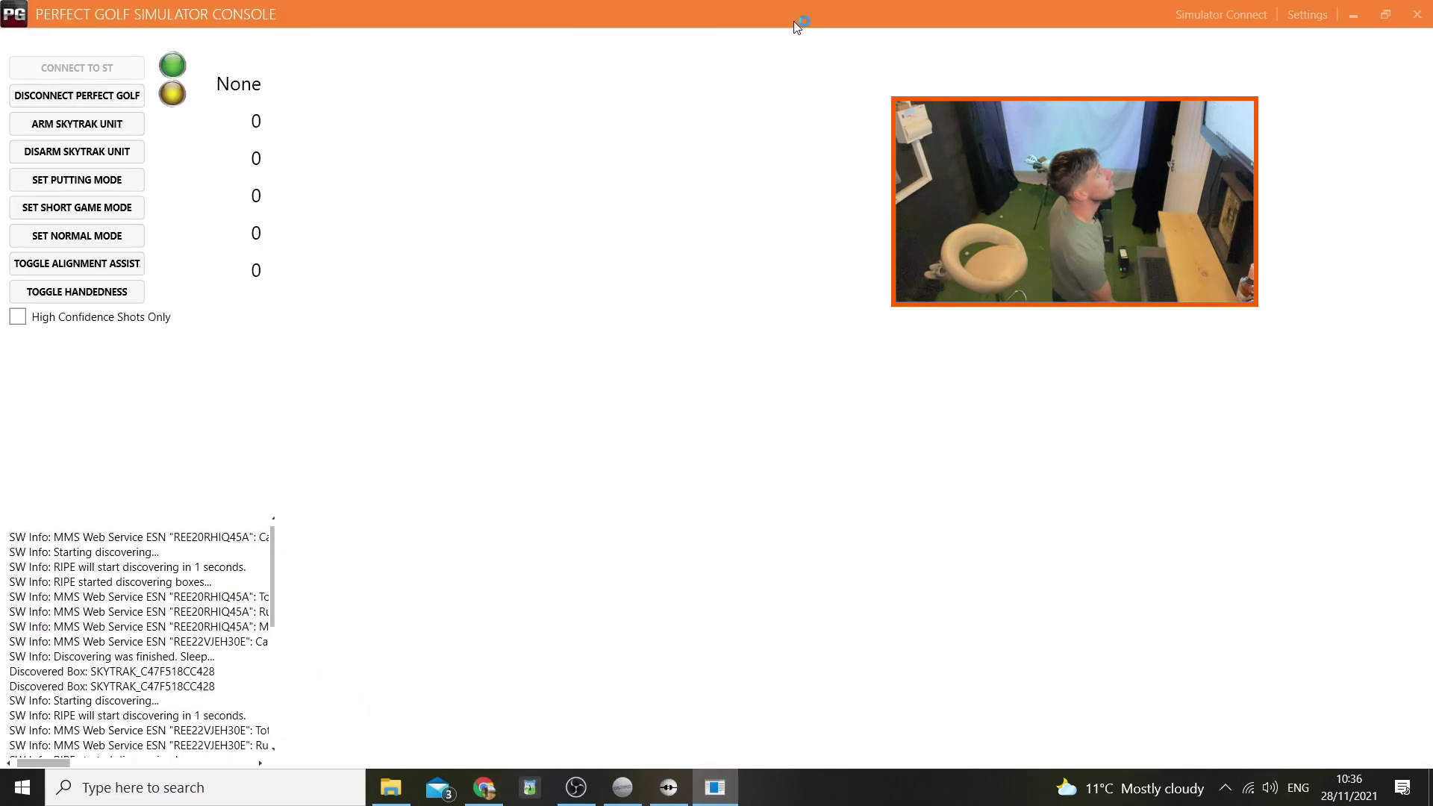
pyautogui.moveTo(796, 23); pyautogui.dragTo(1271, 41)
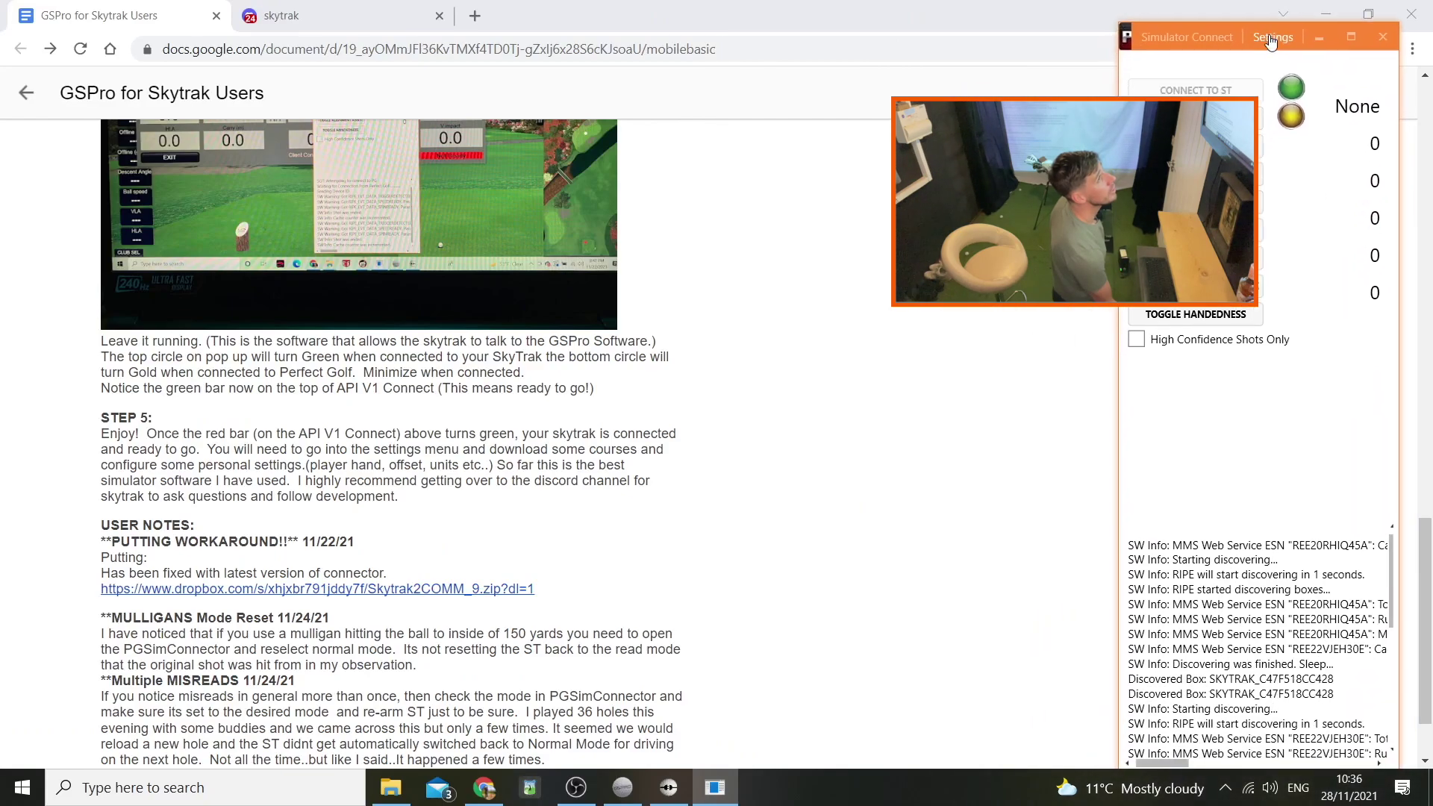
pyautogui.click(1319, 36)
pyautogui.click(1331, 17)
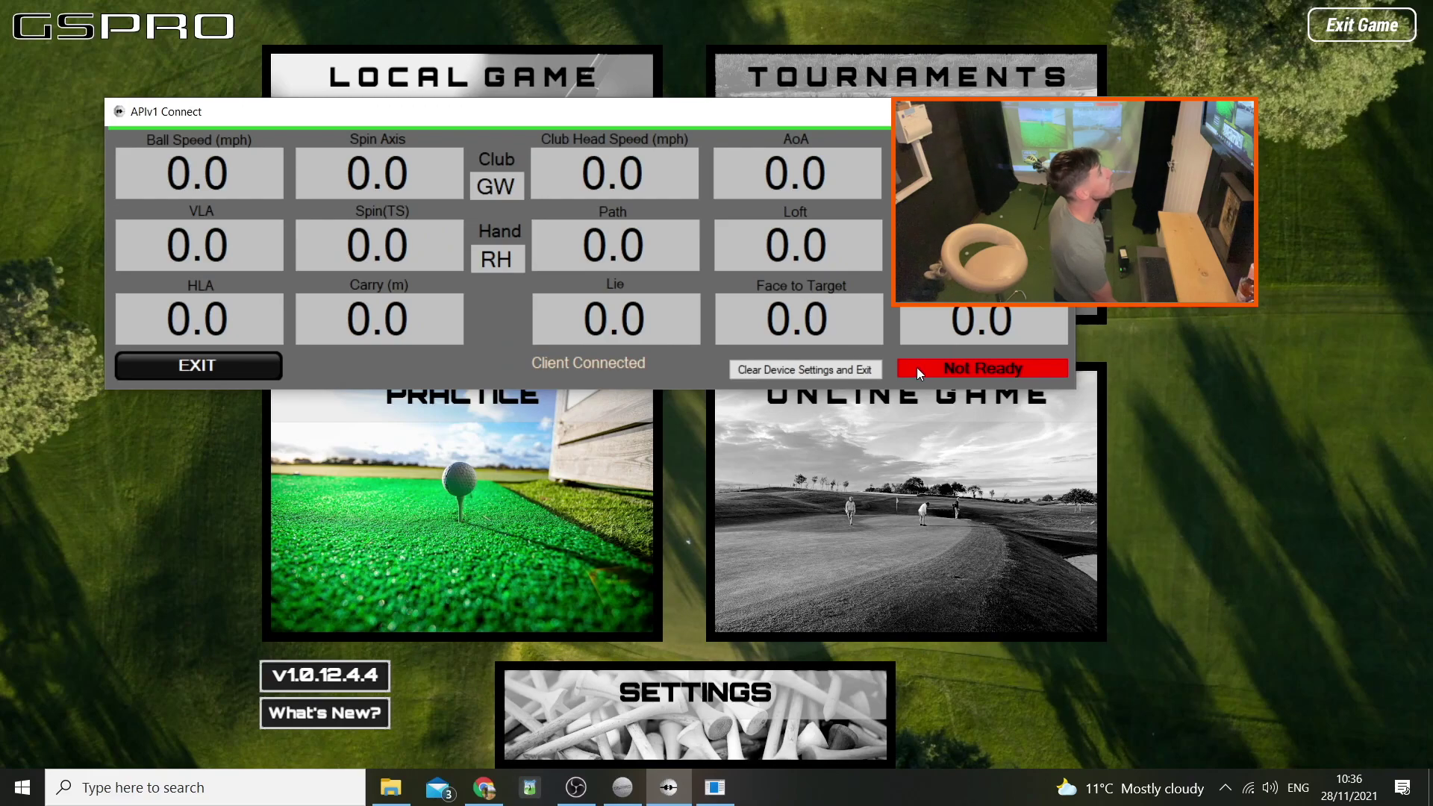
# Bring GSPro to the front, add the GSPro Practice Facility course to the library in the course settings, and save.
pyautogui.click(922, 396)
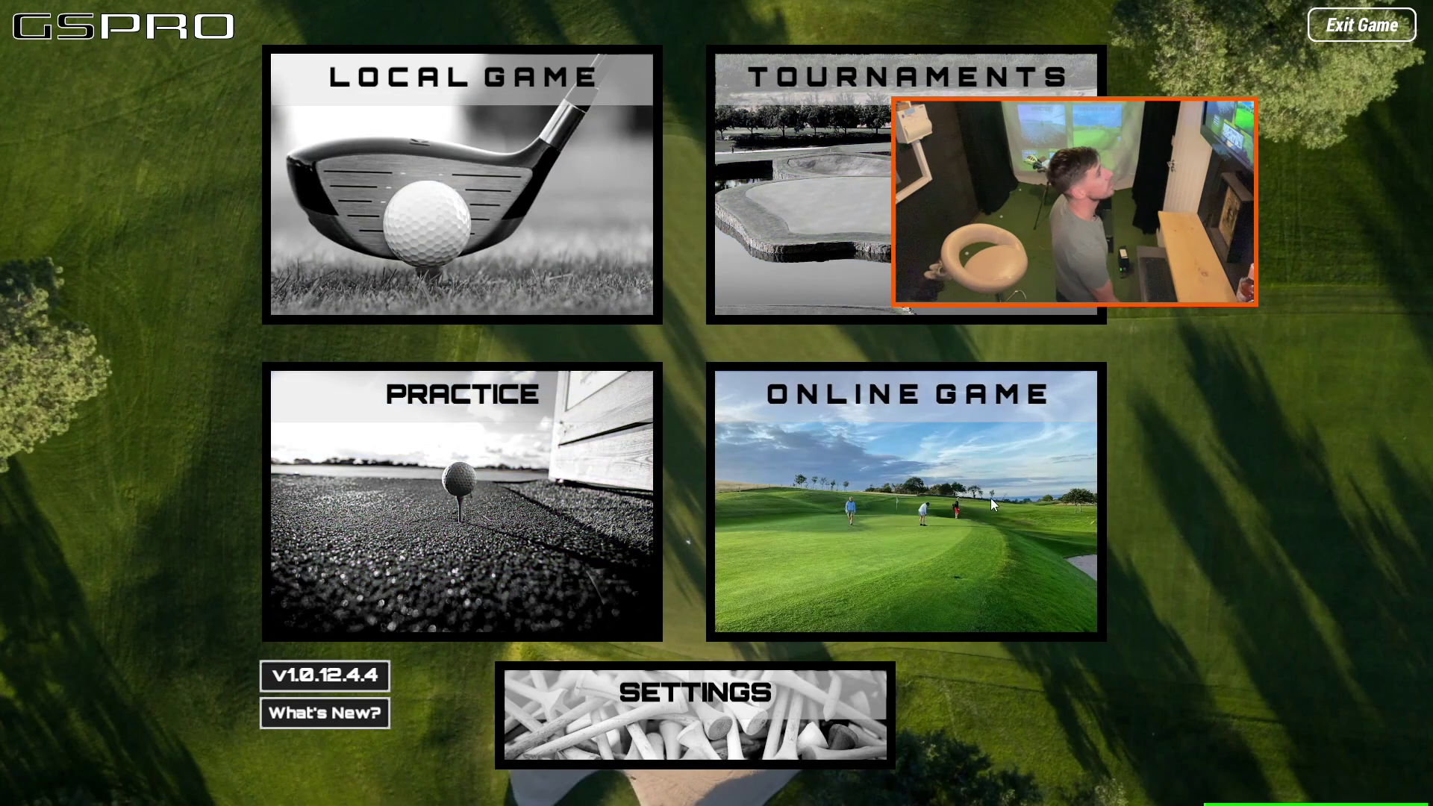
pyautogui.click(731, 713)
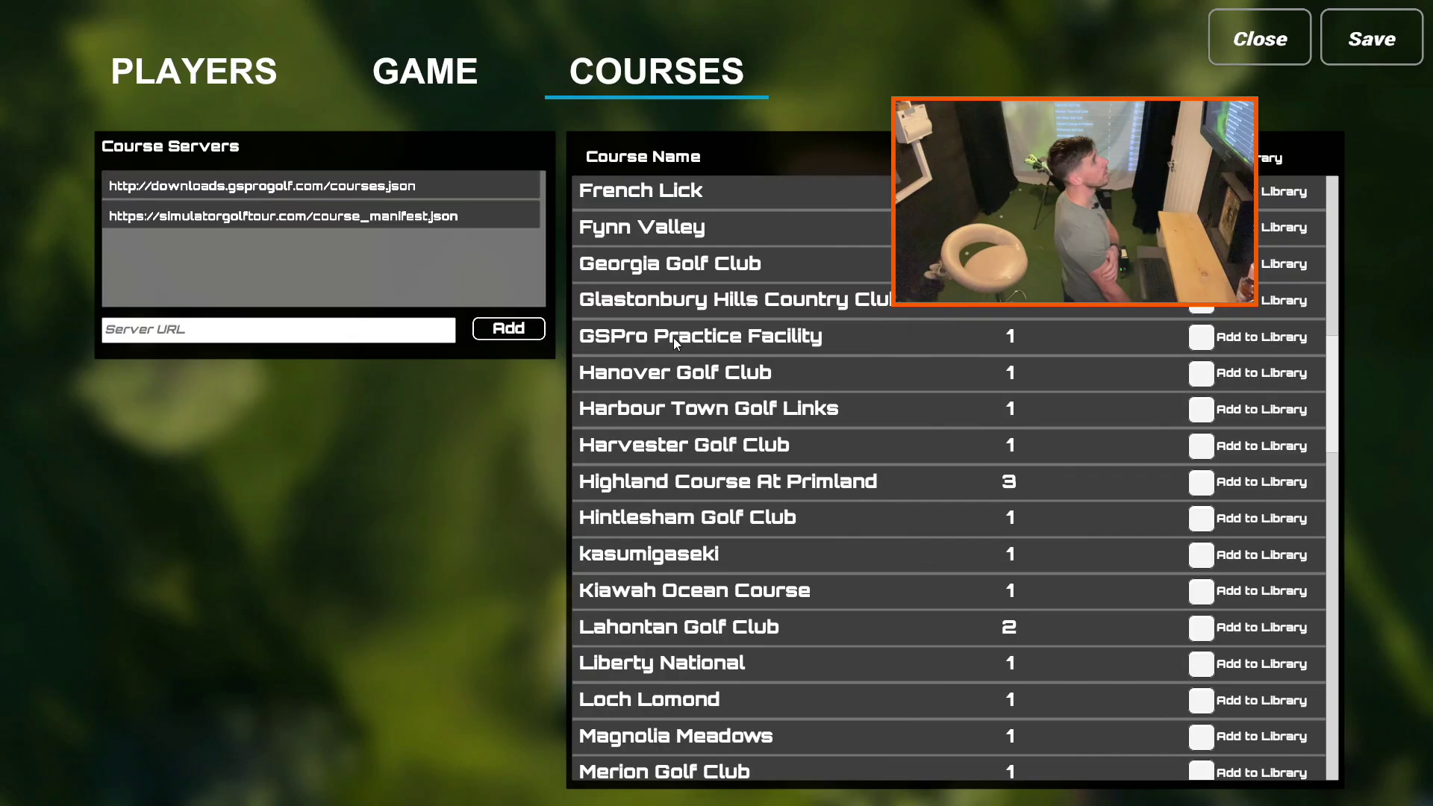
pyautogui.scroll(1, 673, 338)
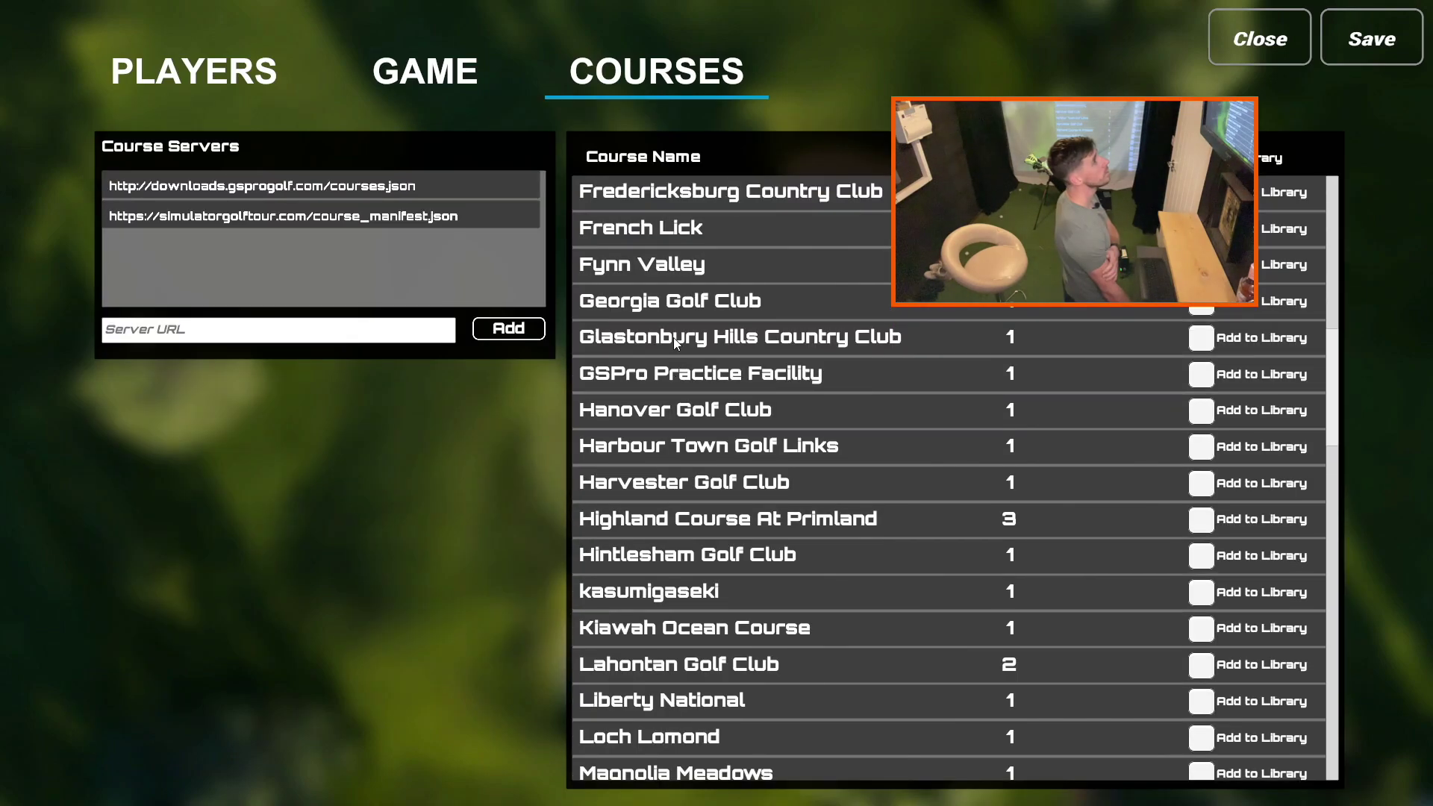
pyautogui.click(975, 390)
pyautogui.scroll(3, 894, 373)
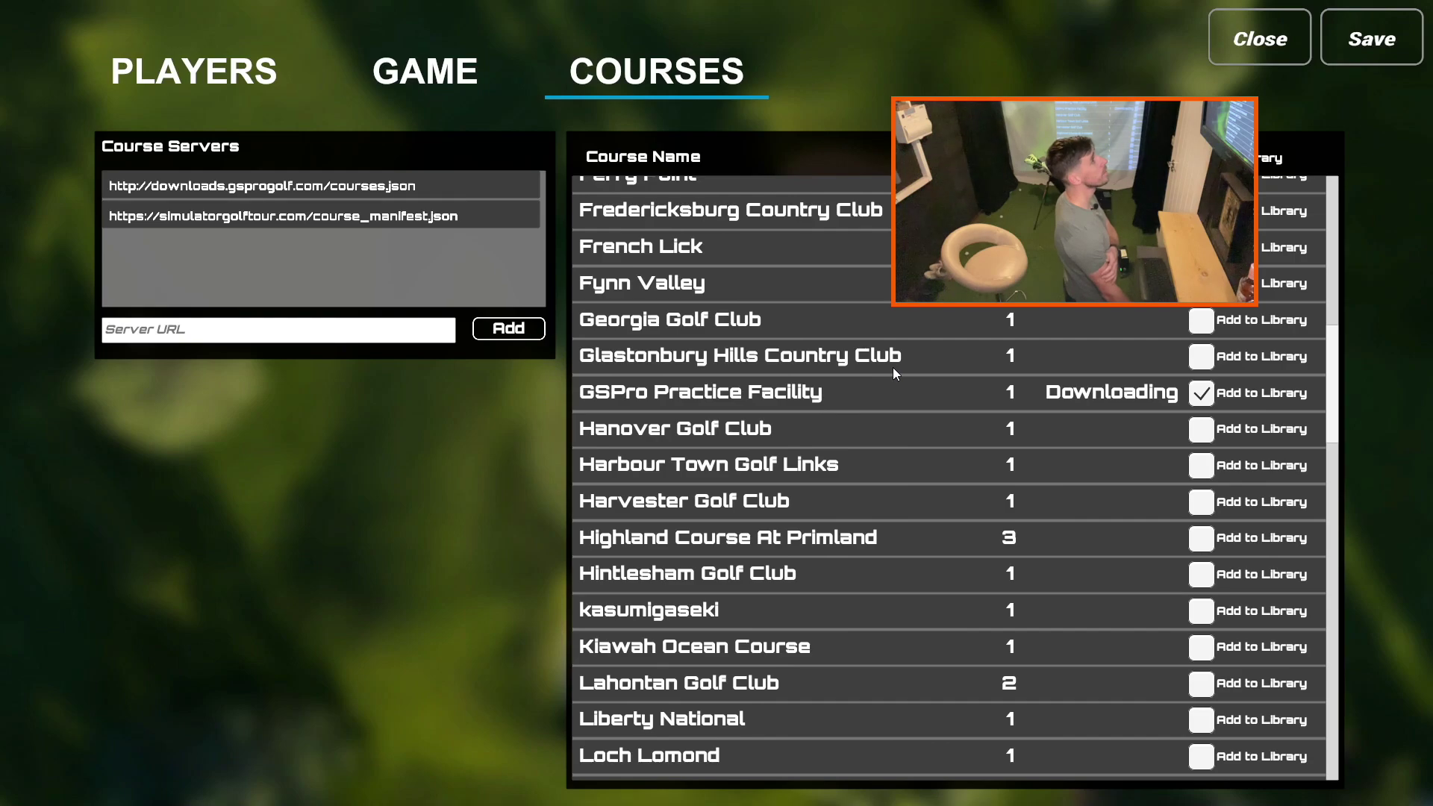
pyautogui.scroll(3, 767, 361)
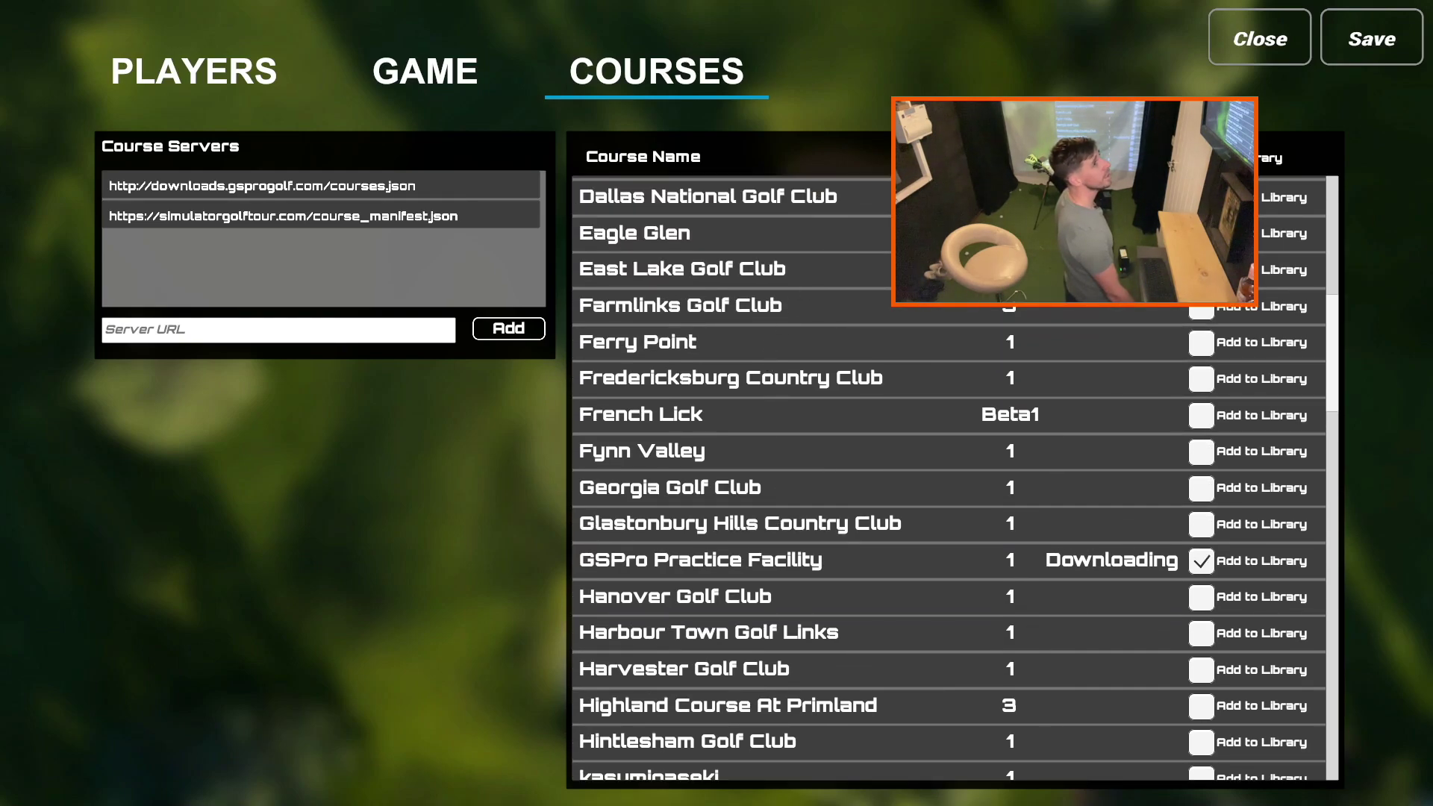
pyautogui.click(1385, 47)
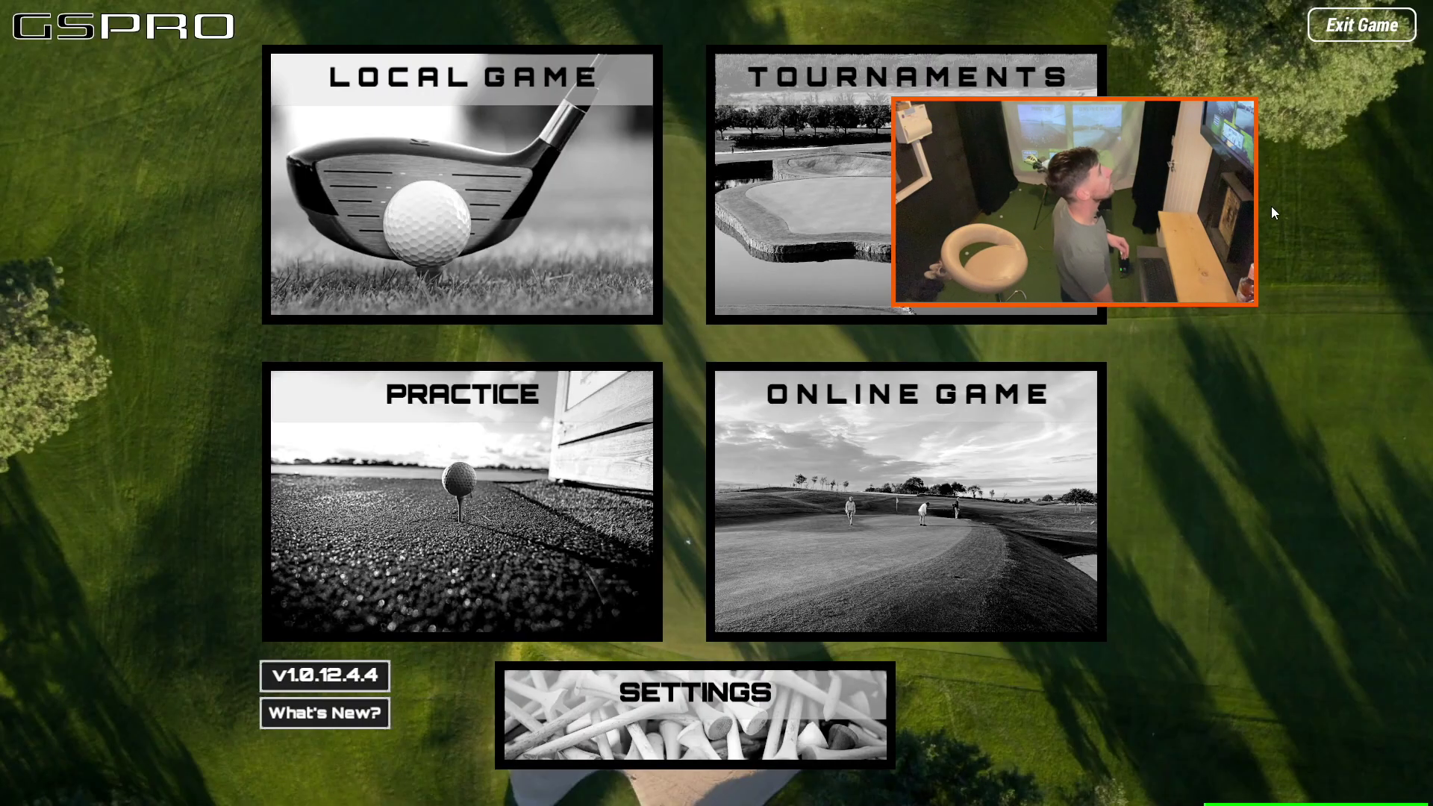
# Start a practice session on the Driving Range.
pyautogui.click(563, 508)
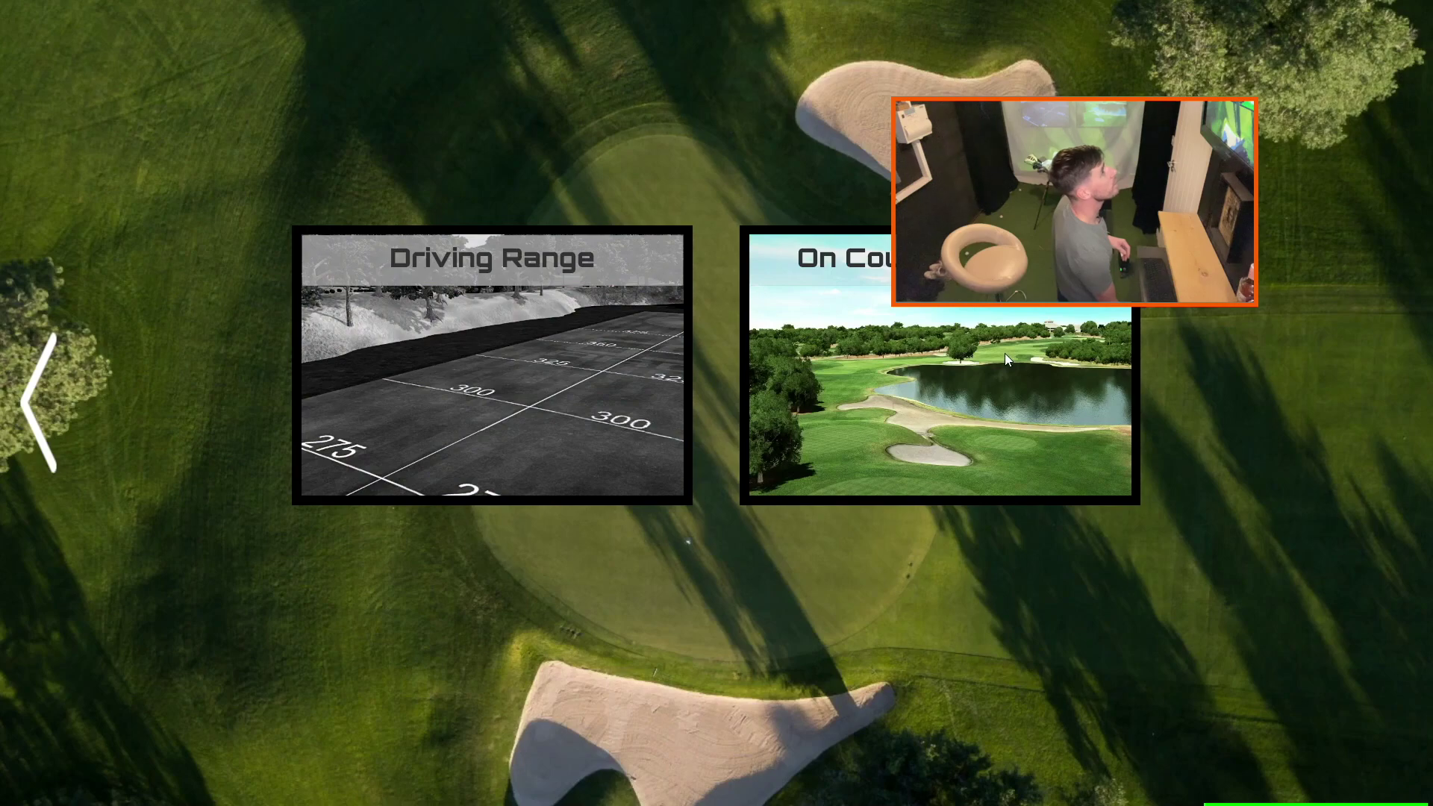
pyautogui.click(560, 356)
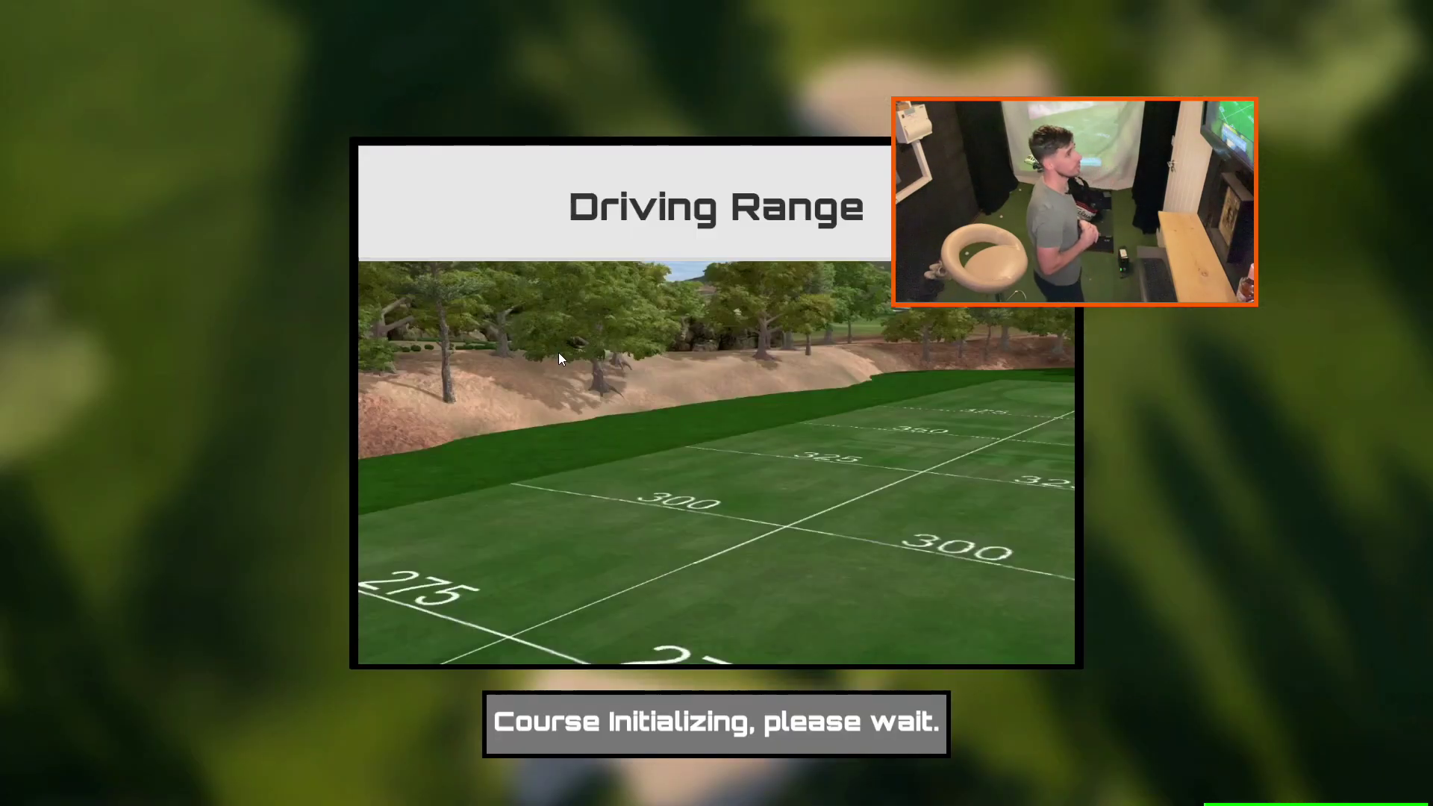